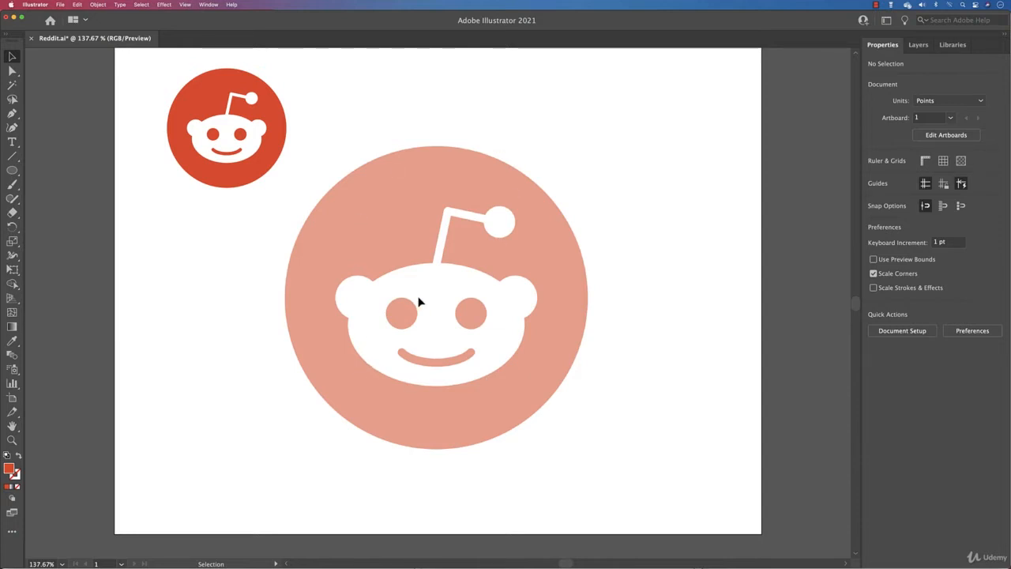
# Draw an ellipse about 204 by 142 pt over the head of the enlarged faded Reddit logo
pyautogui.scroll(3, 426, 301)
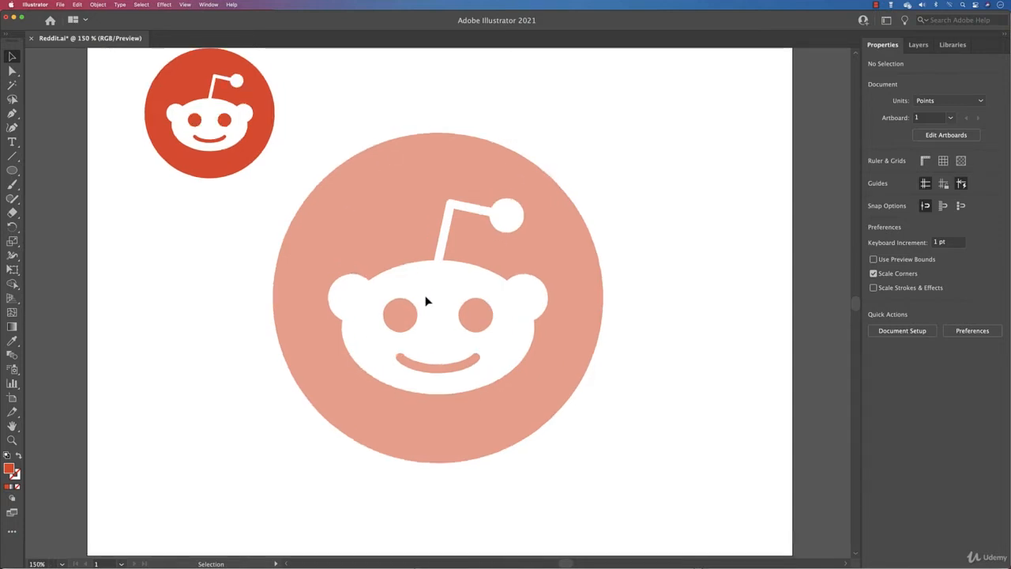
pyautogui.scroll(-2, 483, 314)
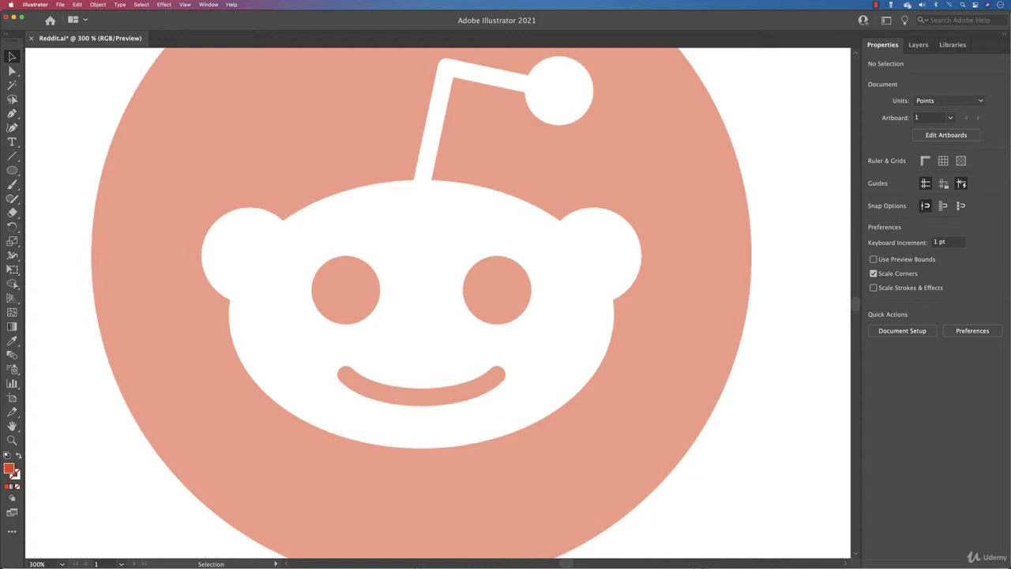
pyautogui.click(12, 170)
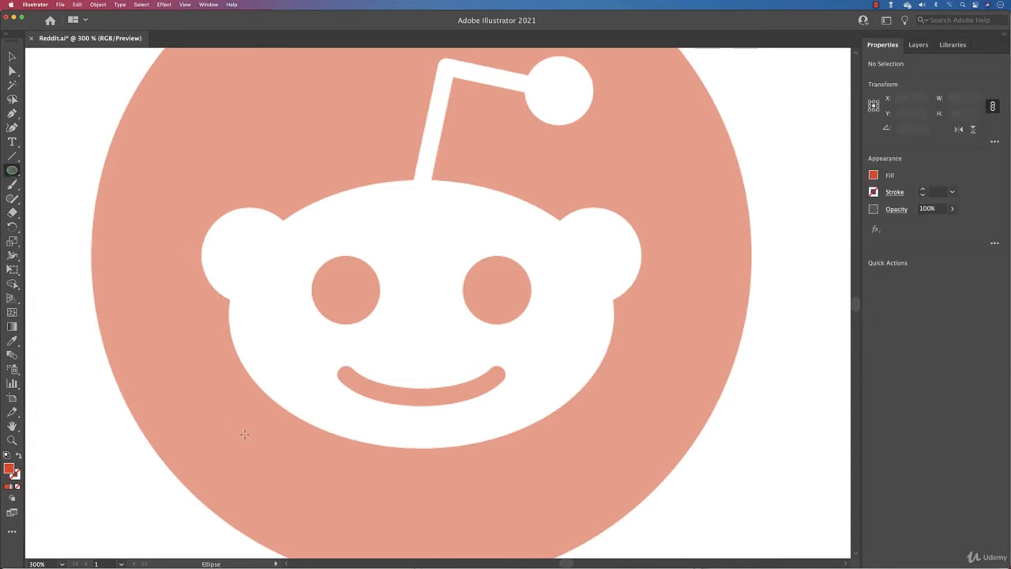
pyautogui.moveTo(244, 434); pyautogui.dragTo(611, 181)
# Remove the head ellipse's fill and give it a 1 pt stroke
pyautogui.click(873, 174)
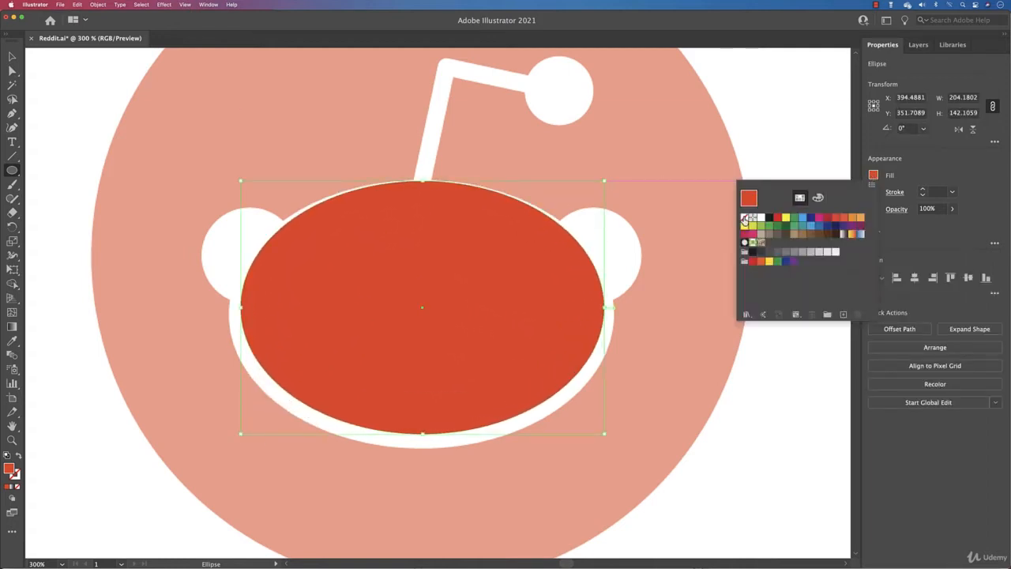
pyautogui.click(745, 219)
pyautogui.click(922, 192)
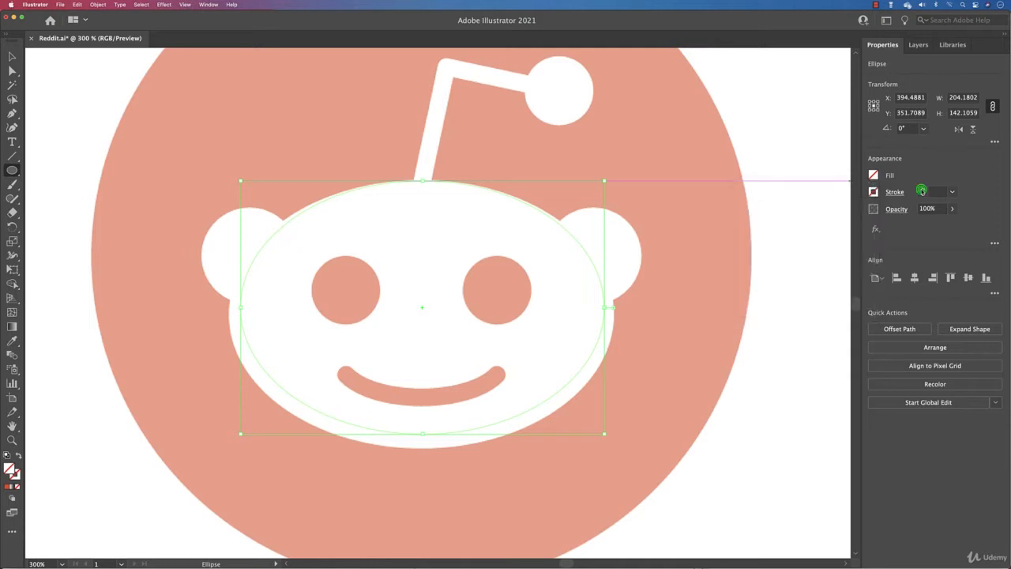
pyautogui.click(922, 191)
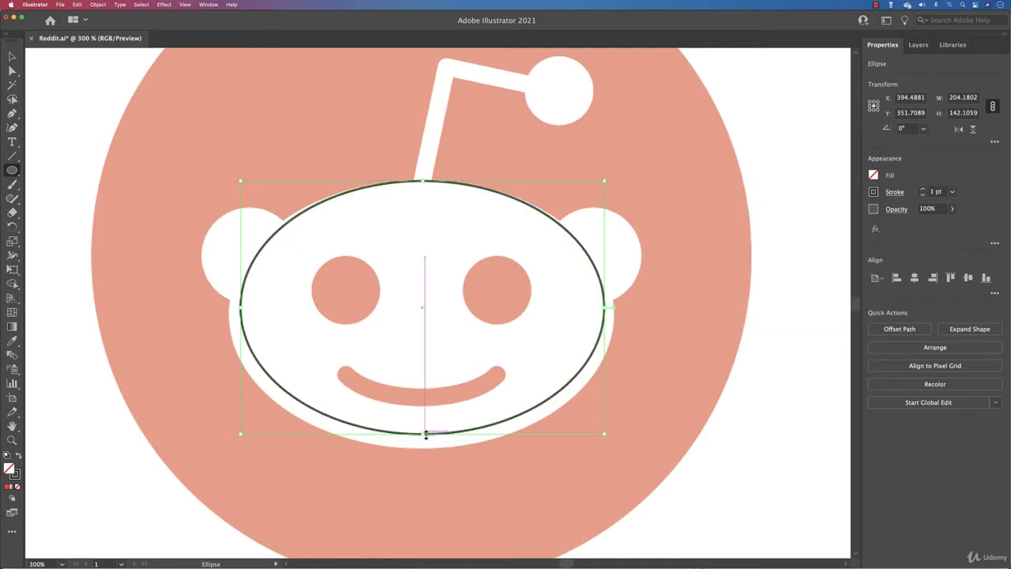
# Stretch the ellipse's lower edge and both sides to match the head outline, about 216 by 150 pt
pyautogui.moveTo(420, 433); pyautogui.dragTo(422, 447)
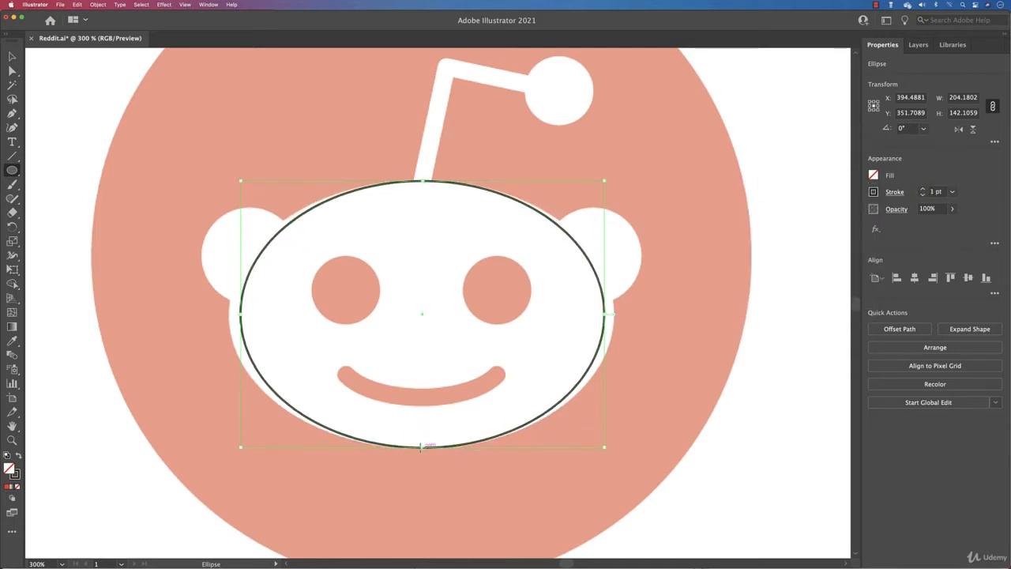
pyautogui.moveTo(605, 314); pyautogui.dragTo(615, 314)
pyautogui.moveTo(241, 314); pyautogui.dragTo(231, 316)
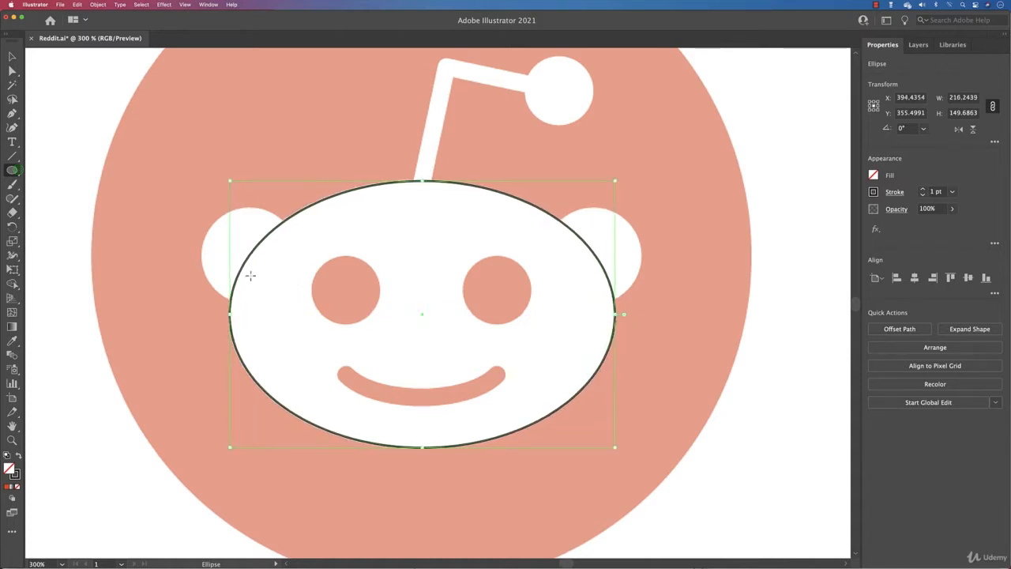
# Trace the left ear with a circle about 55 pt in diameter and copy it straight across onto the right ear
pyautogui.moveTo(240, 249)
pyautogui.mouseDown()
pyautogui.moveTo(281, 271)
pyautogui.moveTo(244, 256)
pyautogui.mouseUp()
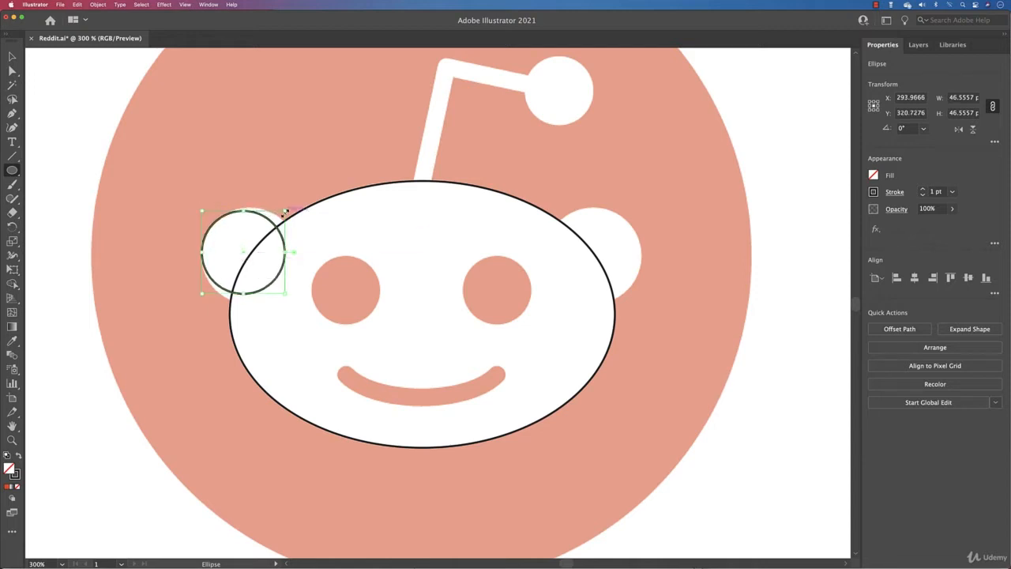
pyautogui.moveTo(284, 214); pyautogui.dragTo(309, 305)
pyautogui.moveTo(253, 266); pyautogui.dragTo(252, 263)
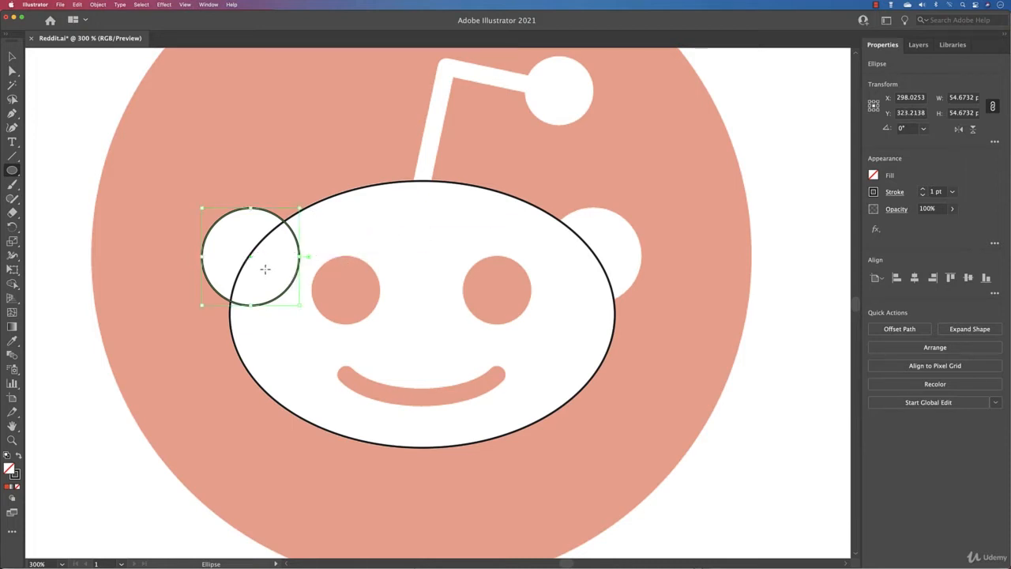
pyautogui.press('v')
pyautogui.moveTo(252, 262); pyautogui.dragTo(594, 266)
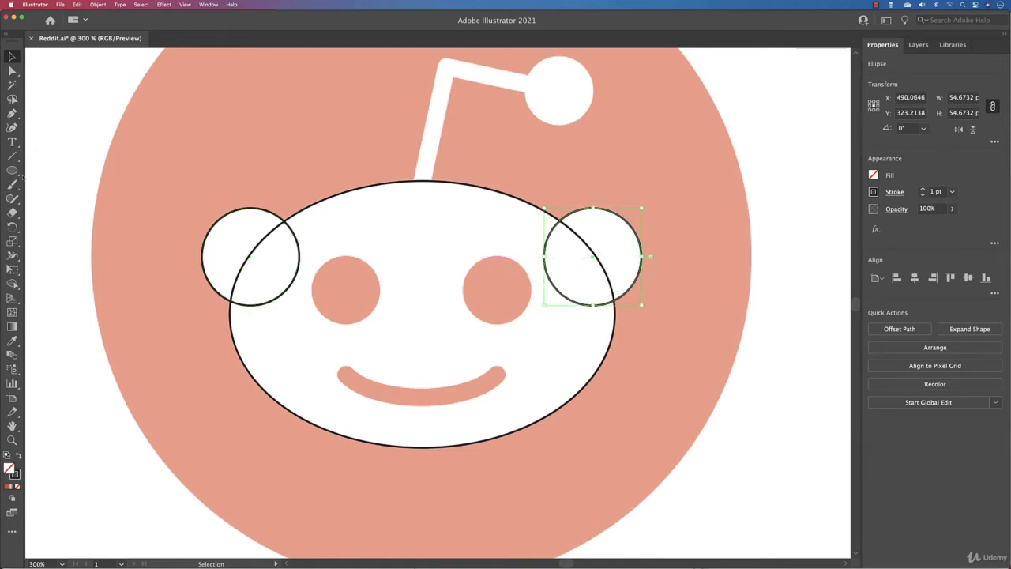
# Trace the left eye with a circle about 38 pt in diameter and copy it onto the right eye
pyautogui.click(16, 171)
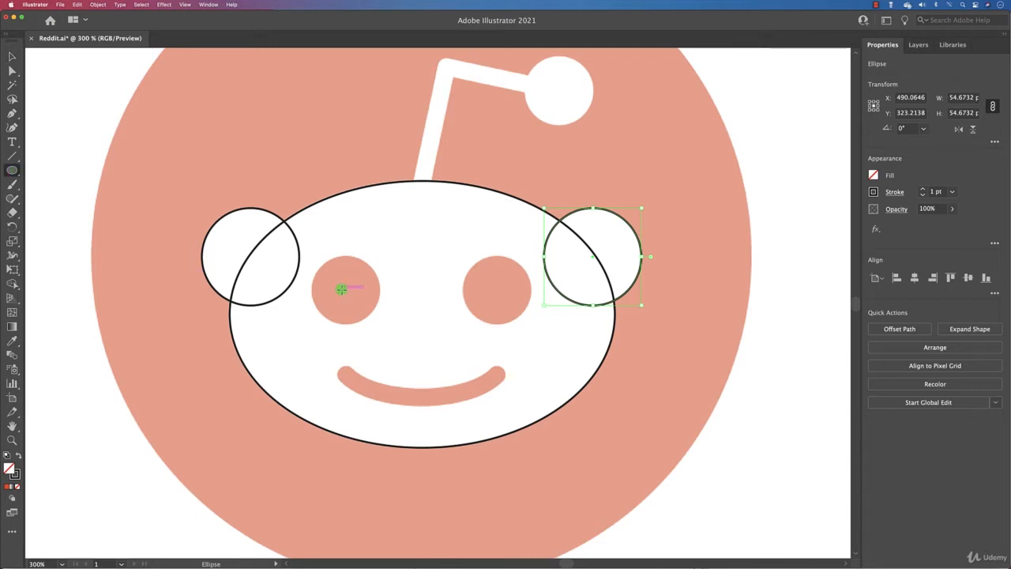
pyautogui.moveTo(342, 290); pyautogui.dragTo(379, 324)
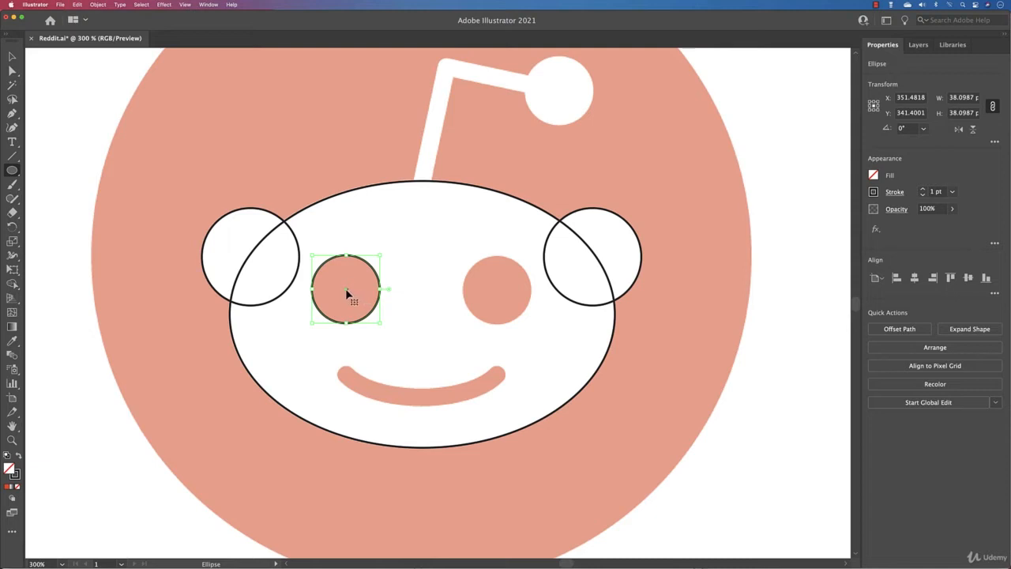
pyautogui.moveTo(346, 294); pyautogui.dragTo(497, 298)
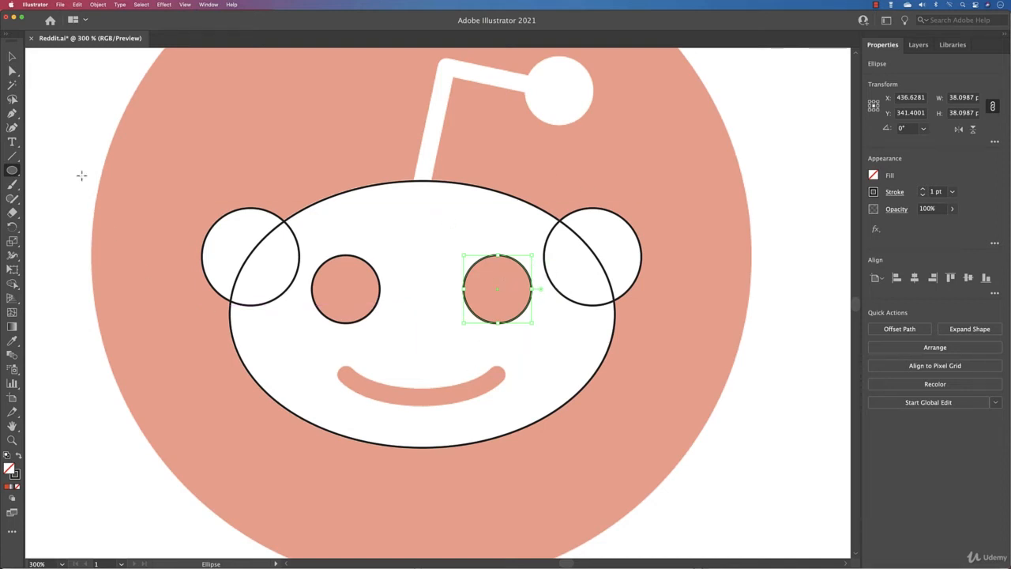
# Draw a line segment about 85 pt wide between the two corners of the mouth
pyautogui.click(12, 156)
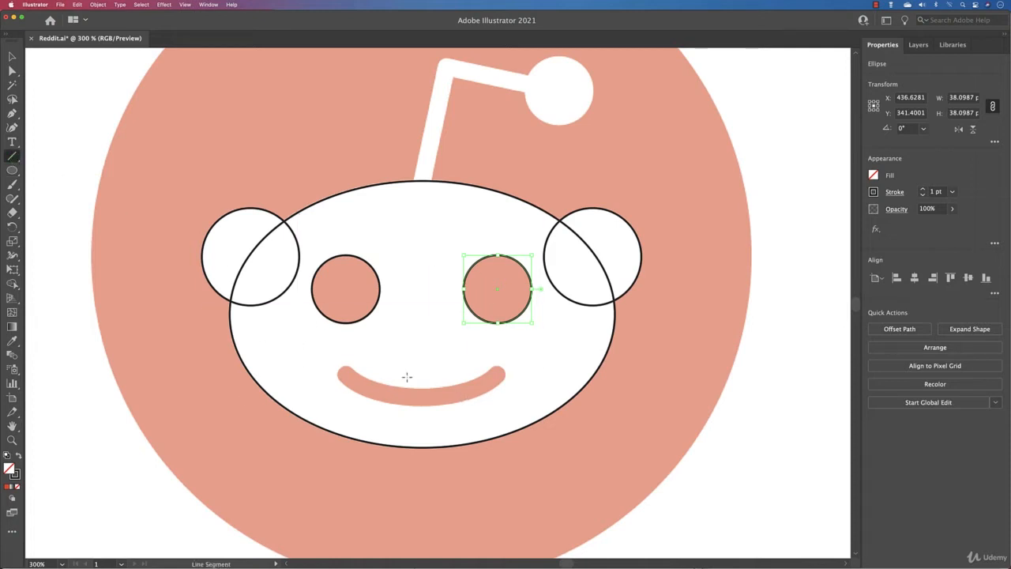
pyautogui.scroll(1, 406, 377)
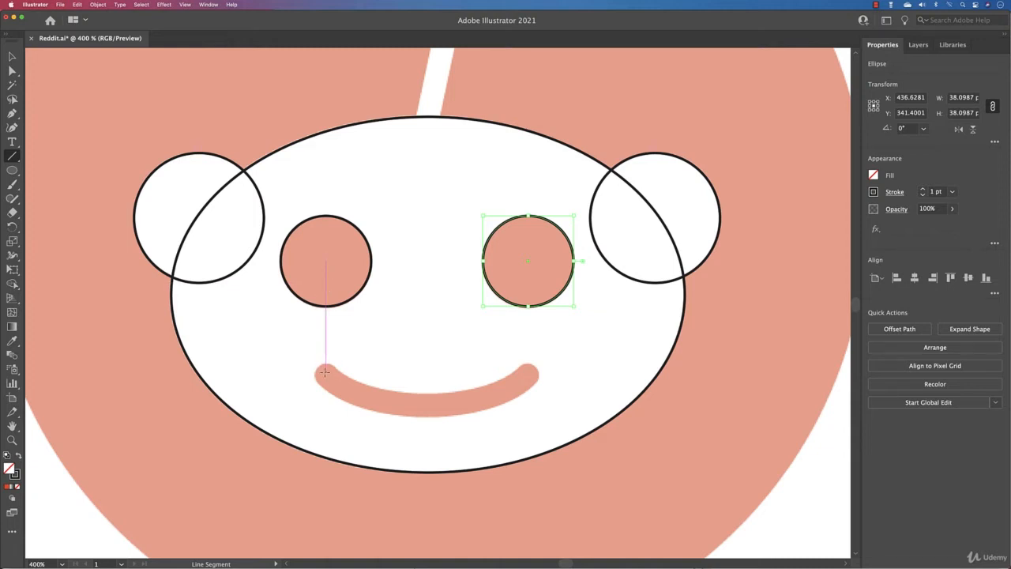
pyautogui.moveTo(324, 372); pyautogui.dragTo(529, 374)
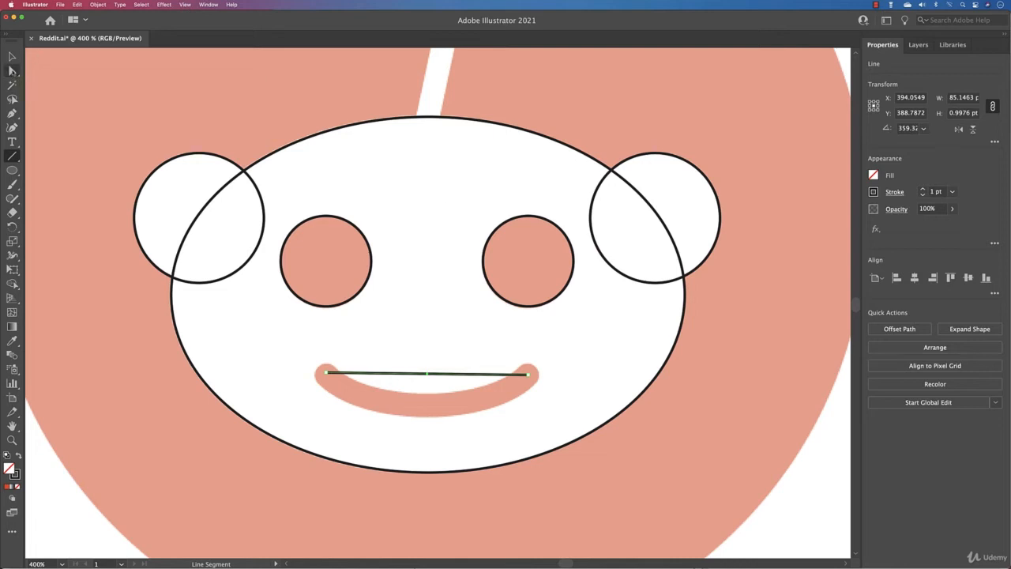
# Convert both end anchors of the mouth line to smooth and angle the right handle inward to form the smile's curve
pyautogui.click(11, 70)
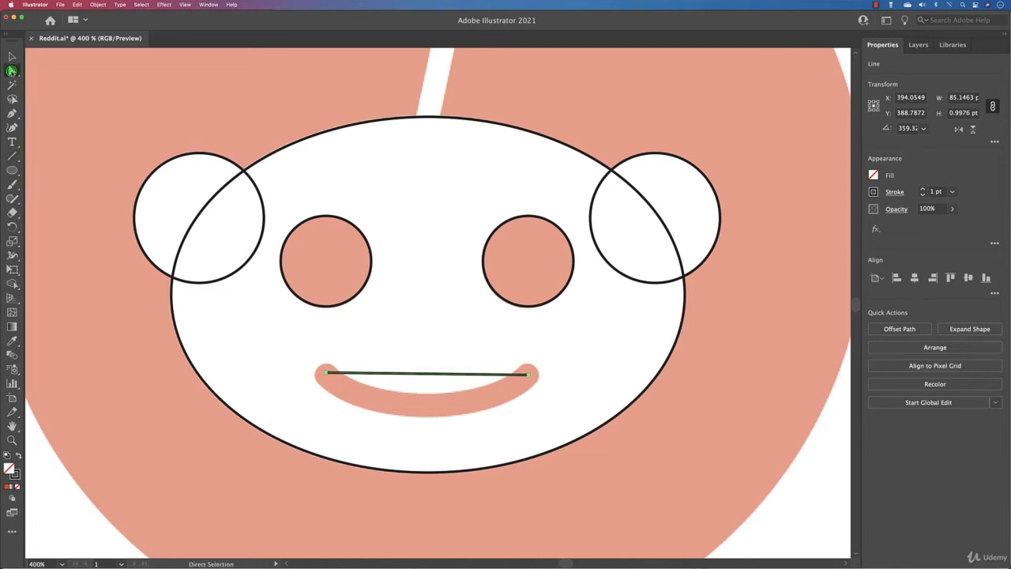
pyautogui.click(333, 377)
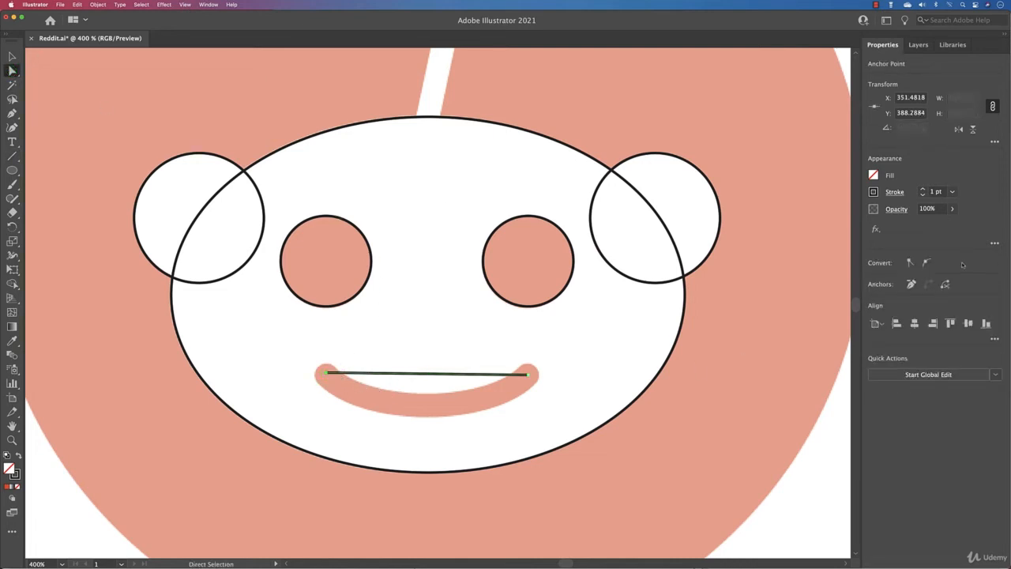
pyautogui.click(928, 263)
pyautogui.click(528, 377)
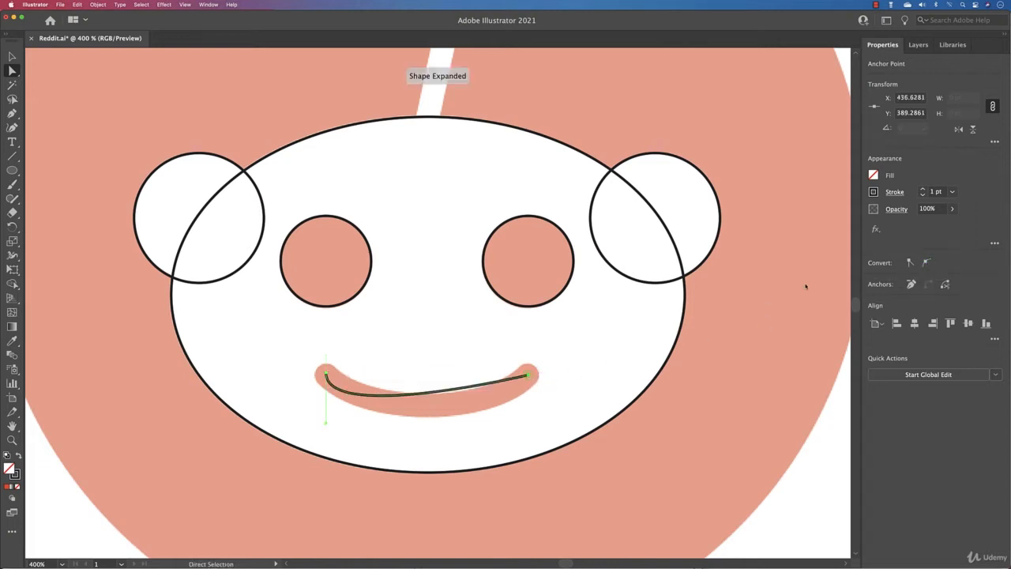
pyautogui.click(929, 264)
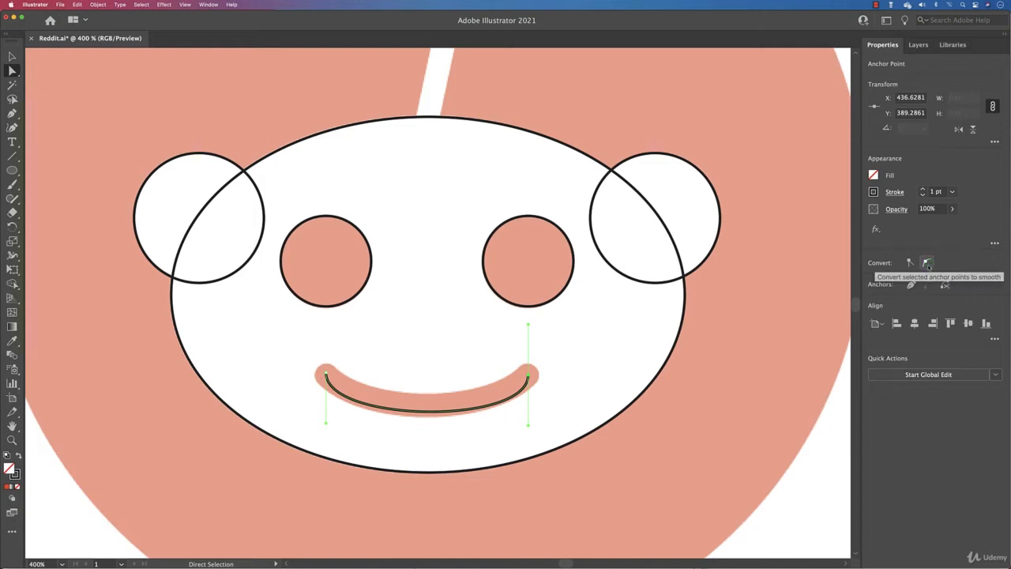
pyautogui.moveTo(528, 425); pyautogui.dragTo(478, 439)
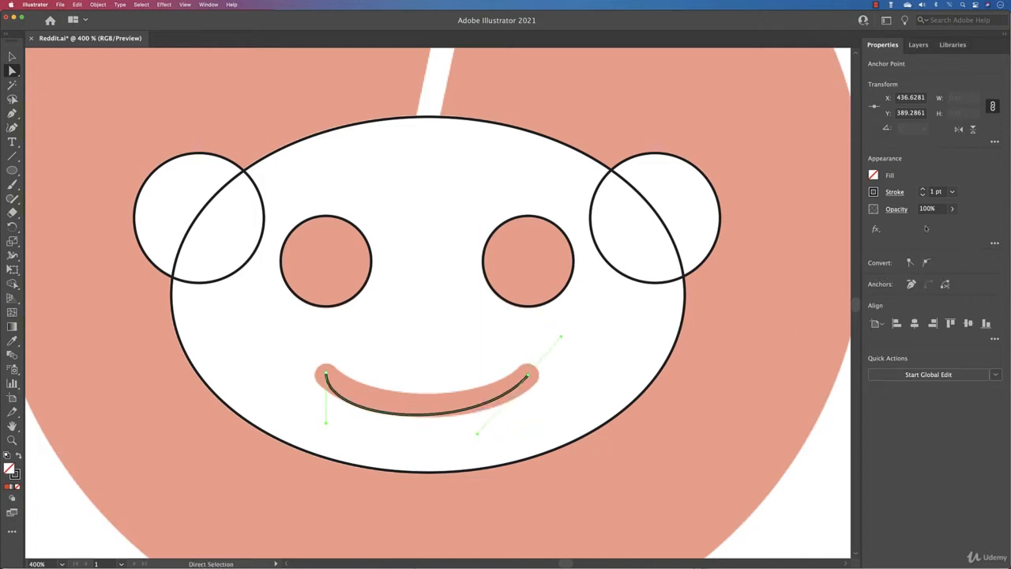
# Increase the mouth curve's stroke weight to 10 pt
pyautogui.click(921, 190)
pyautogui.click(921, 190)
pyautogui.click(922, 190)
pyautogui.click(921, 190)
pyautogui.click(921, 189)
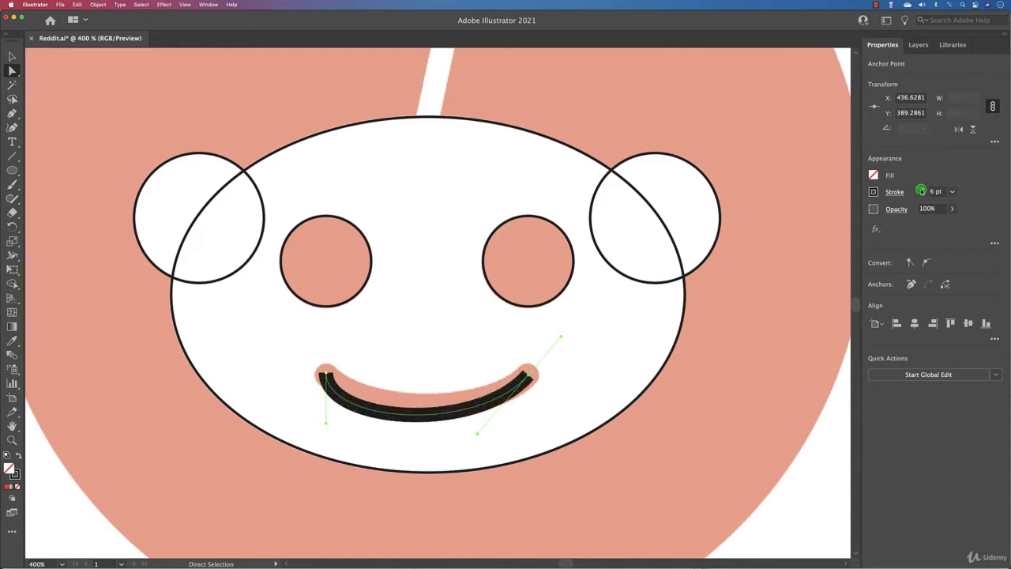
pyautogui.click(922, 190)
pyautogui.click(921, 189)
pyautogui.click(921, 189)
pyautogui.click(922, 190)
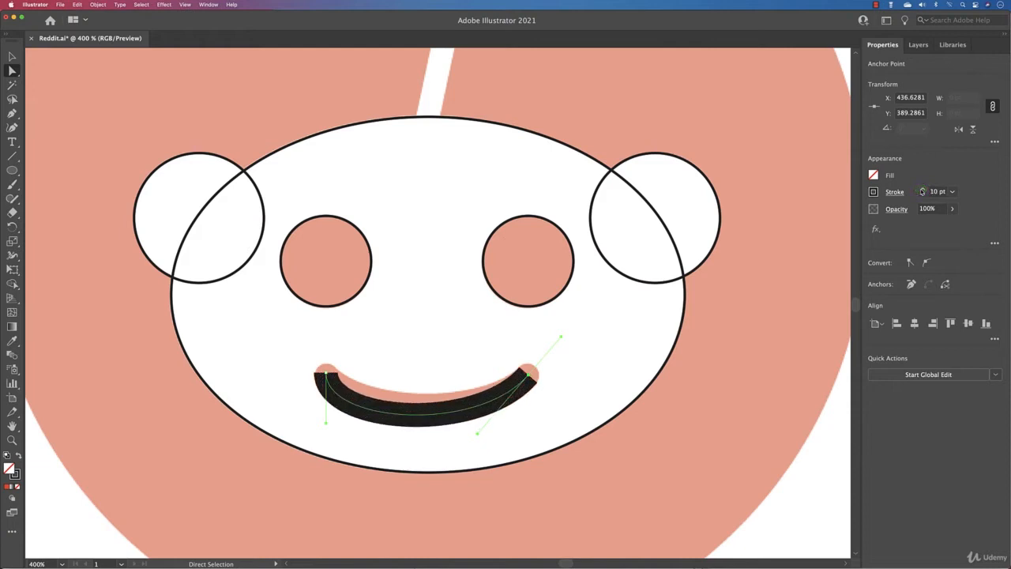
# Lower the mouth curve's opacity to 46% and give its stroke round caps
pyautogui.click(953, 210)
pyautogui.moveTo(943, 224); pyautogui.dragTo(927, 224)
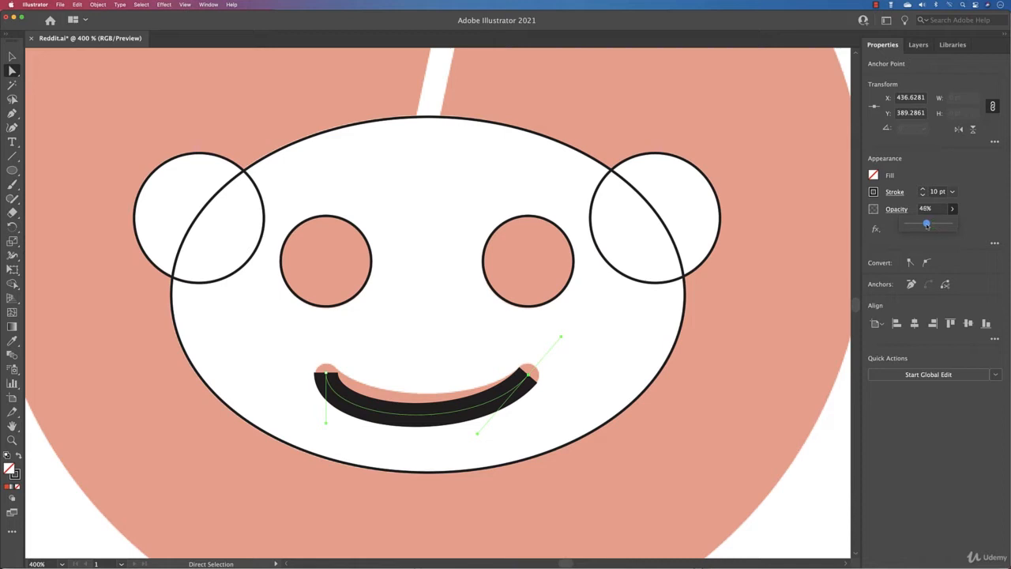
pyautogui.click(895, 192)
pyautogui.click(831, 224)
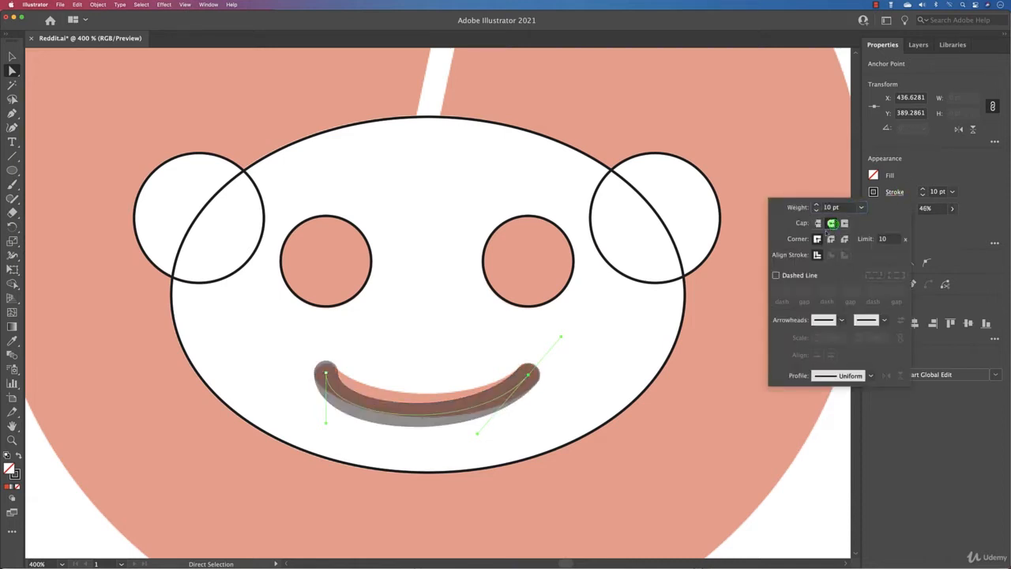
# Adjust the direction handles at both ends of the mouth curve so it follows the smile underneath
pyautogui.click(324, 422)
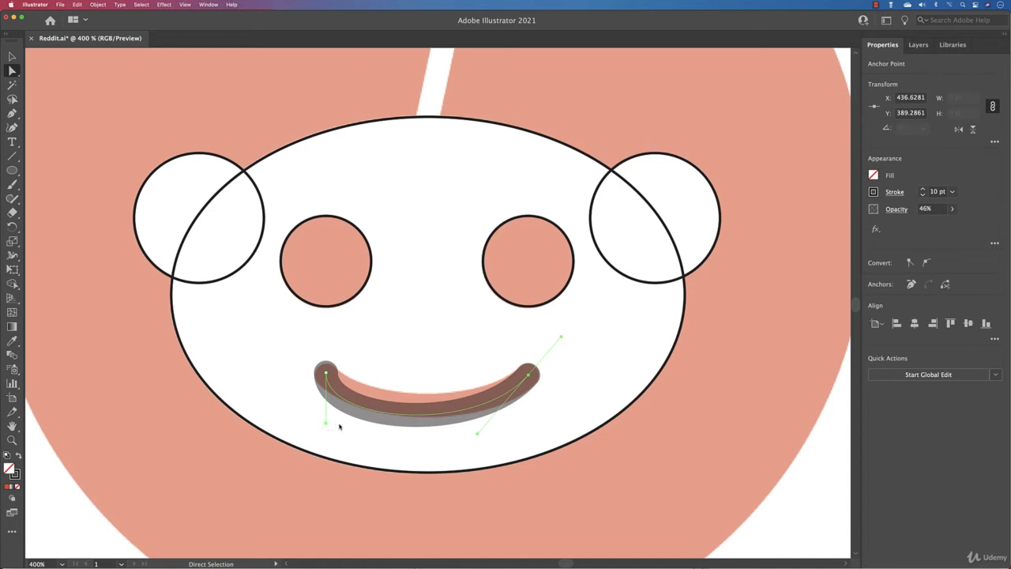
pyautogui.moveTo(328, 427); pyautogui.dragTo(355, 410)
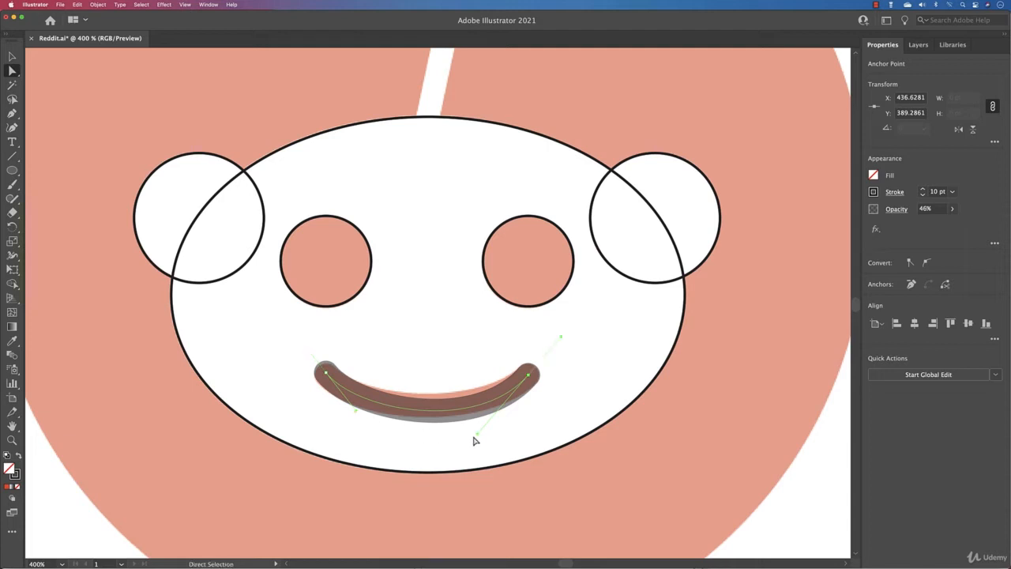
pyautogui.moveTo(480, 435); pyautogui.dragTo(485, 417)
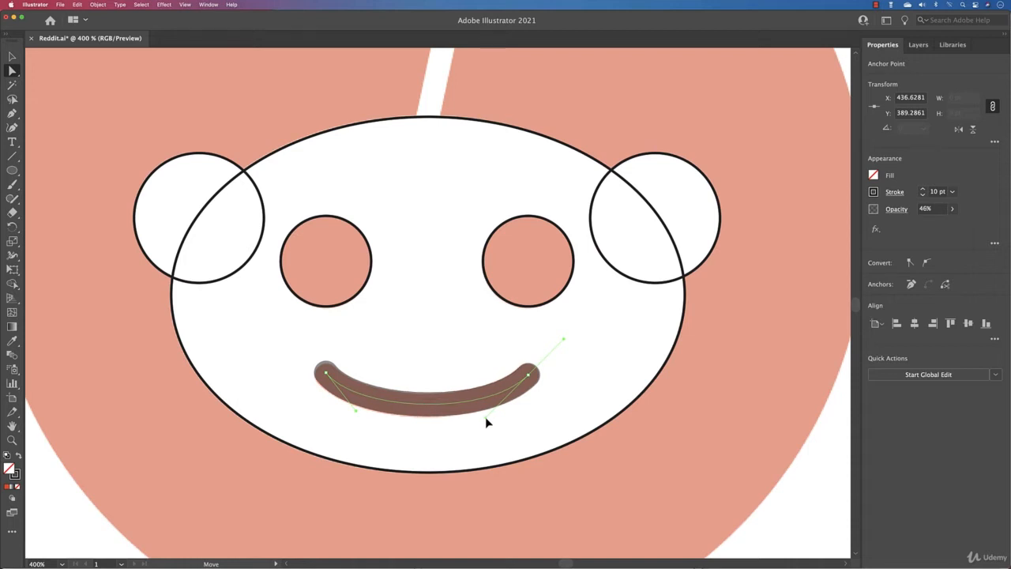
pyautogui.moveTo(485, 416); pyautogui.dragTo(485, 417)
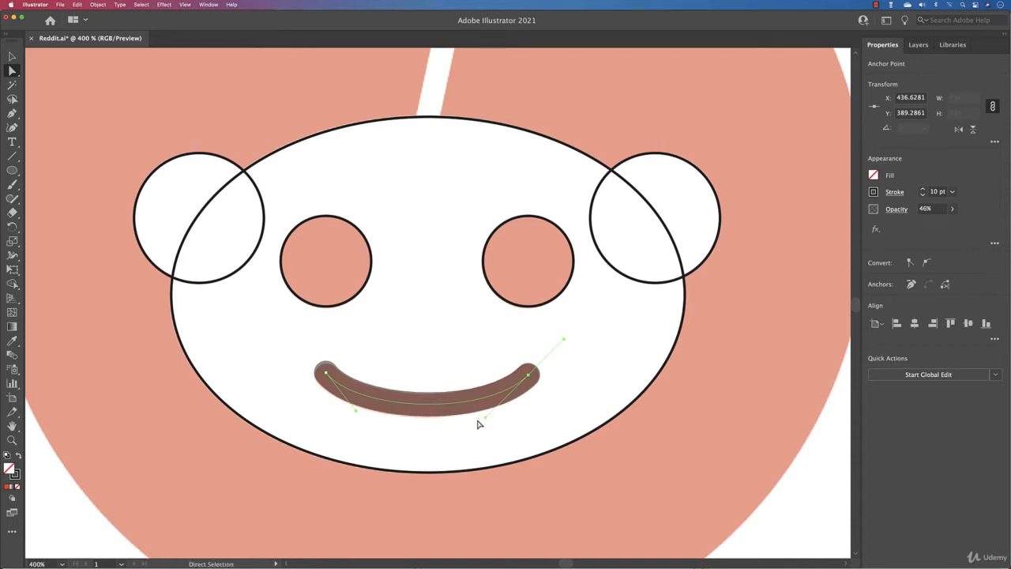
# Move the mouth curve's left anchor slightly down and lengthen its inner handle to fit the smile
pyautogui.click(326, 375)
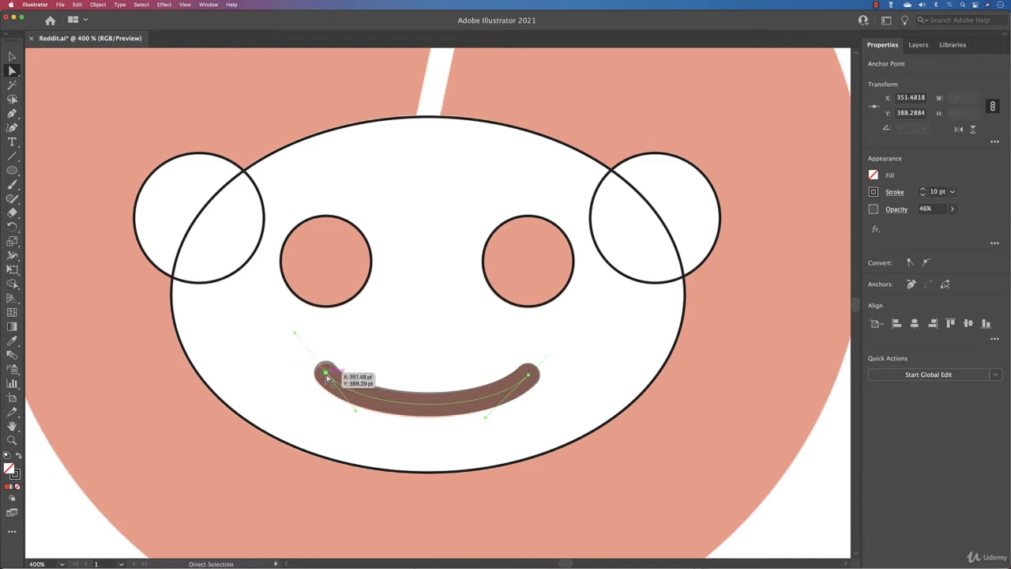
pyautogui.moveTo(326, 374); pyautogui.dragTo(326, 380)
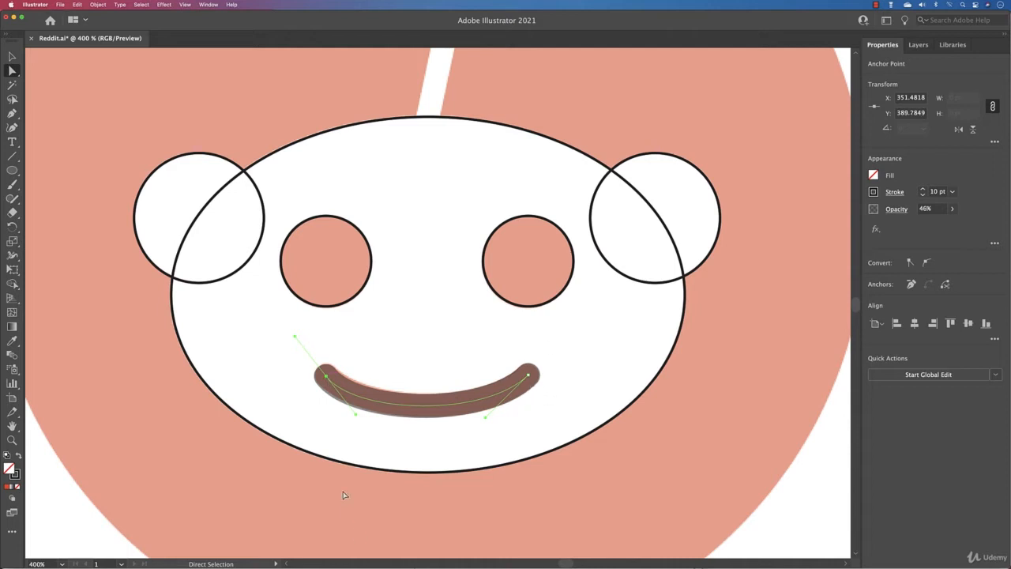
pyautogui.moveTo(355, 413); pyautogui.dragTo(371, 418)
pyautogui.hscroll(1, 834, 232)
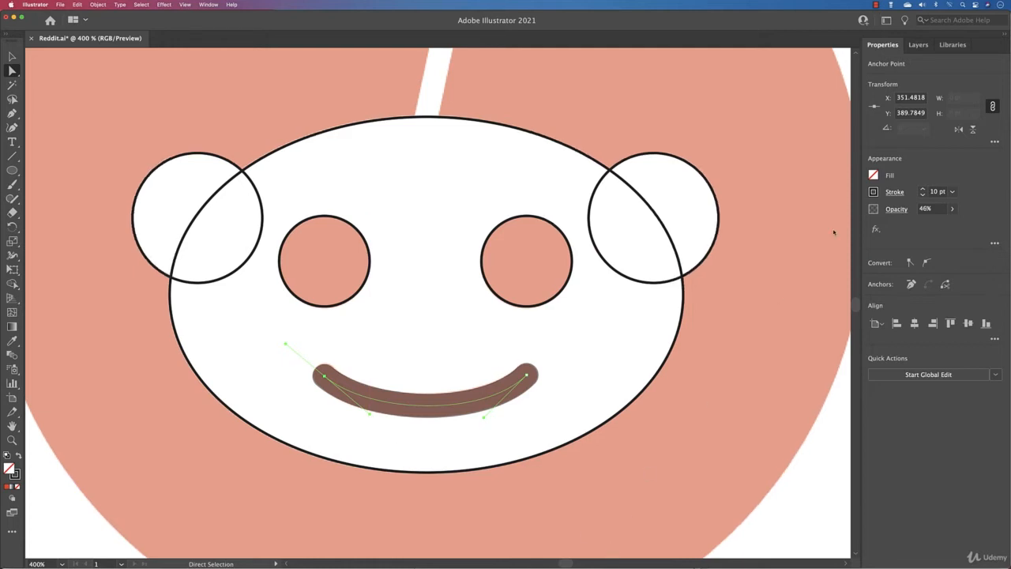
# Set the mouth curve's opacity to 100% and clear the selection of all shapes
pyautogui.click(952, 208)
pyautogui.moveTo(925, 223); pyautogui.dragTo(995, 226)
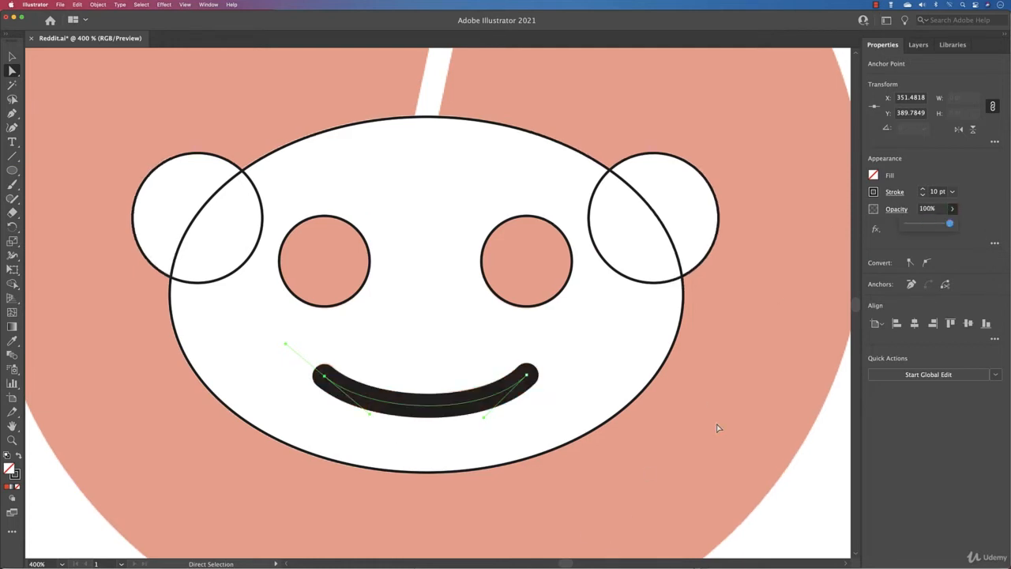
pyautogui.press('v')
pyautogui.press('super+a')
pyautogui.click(453, 224)
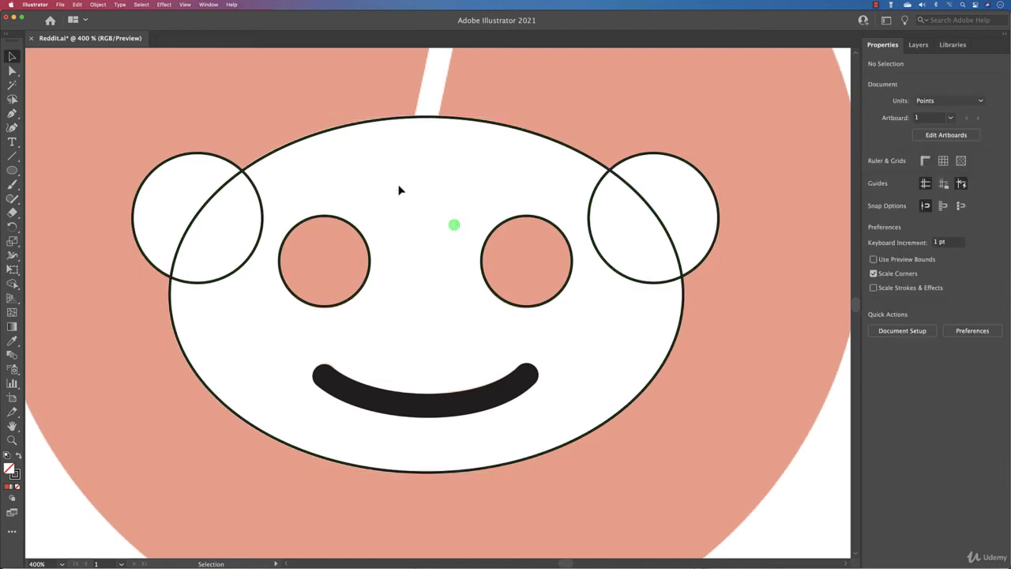
# Draw an unfilled rectangle about 10.5 by 73.4 pt over the antenna stem and set its stroke to 0.25 pt
pyautogui.moveTo(448, 103); pyautogui.dragTo(402, 282)
pyautogui.press('m')
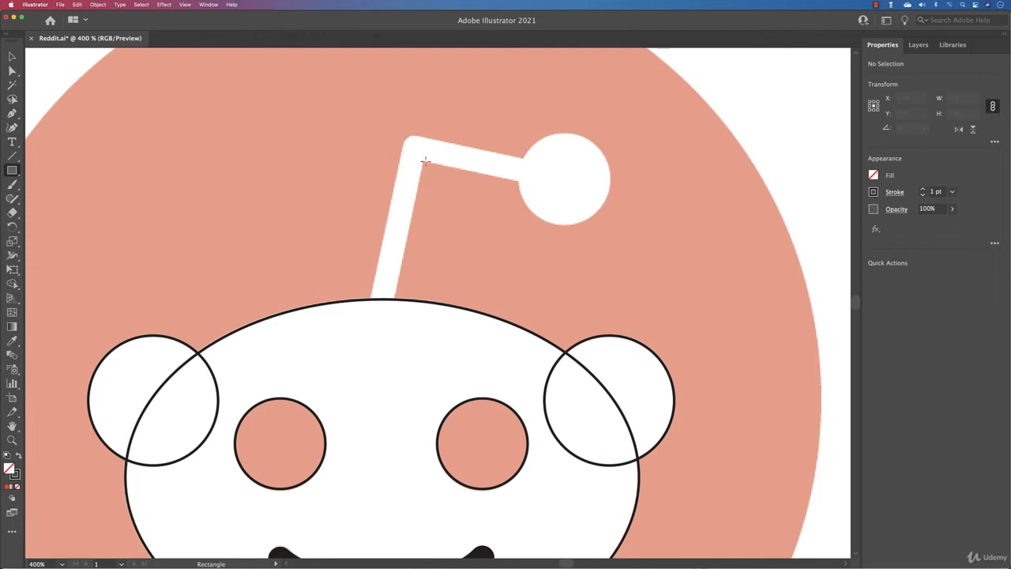
pyautogui.moveTo(425, 161); pyautogui.dragTo(399, 336)
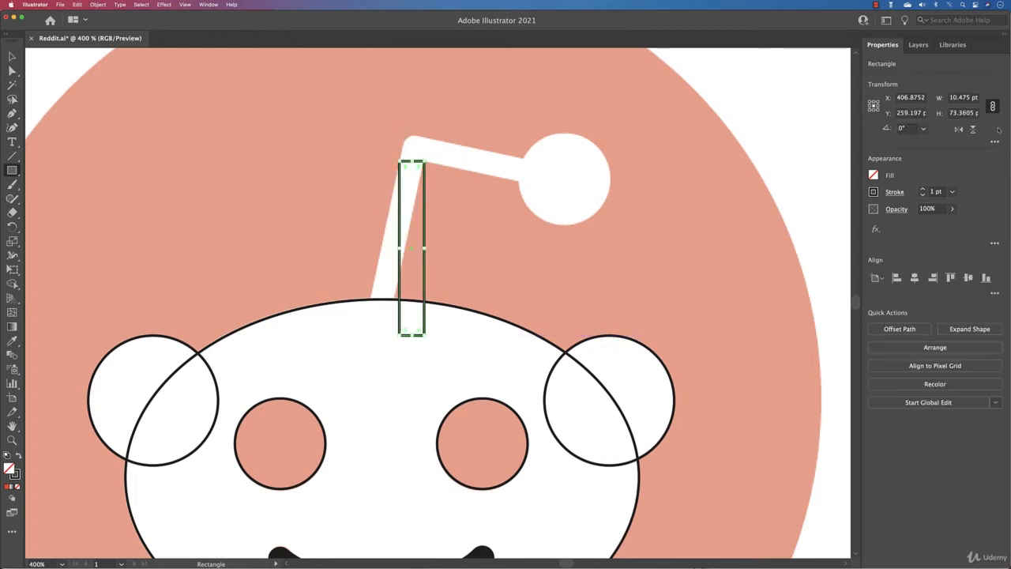
pyautogui.click(922, 196)
pyautogui.click(922, 196)
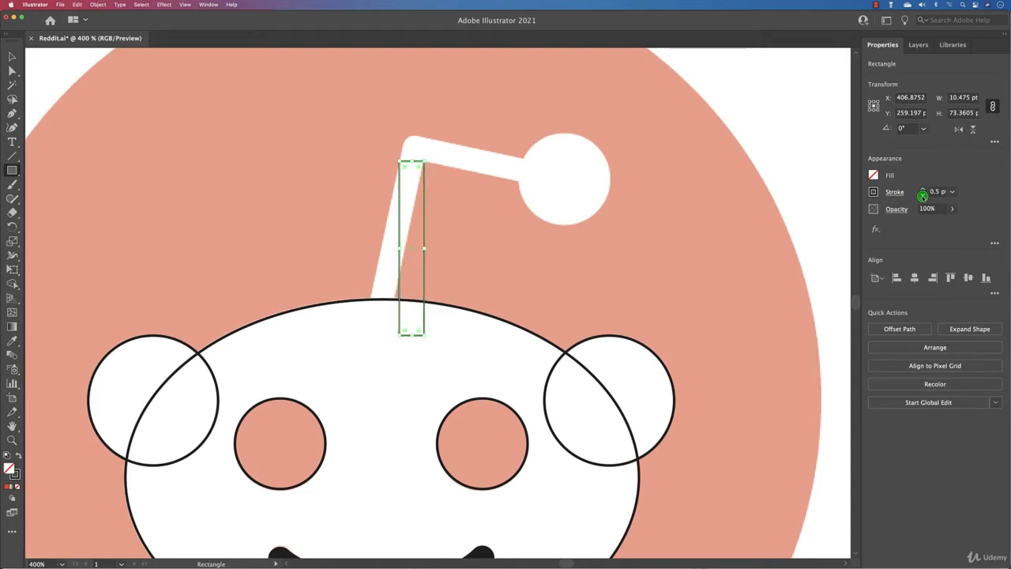
pyautogui.click(922, 195)
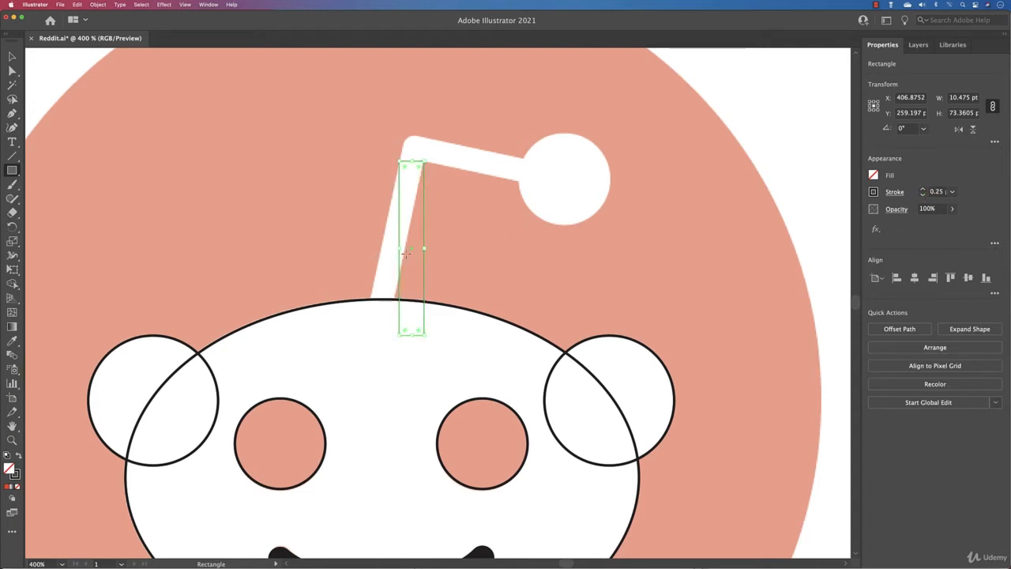
# Rotate the stem rectangle to about 348.7°, place it over the antenna stem and narrow it slightly to match the reference
pyautogui.moveTo(426, 159); pyautogui.dragTo(440, 165)
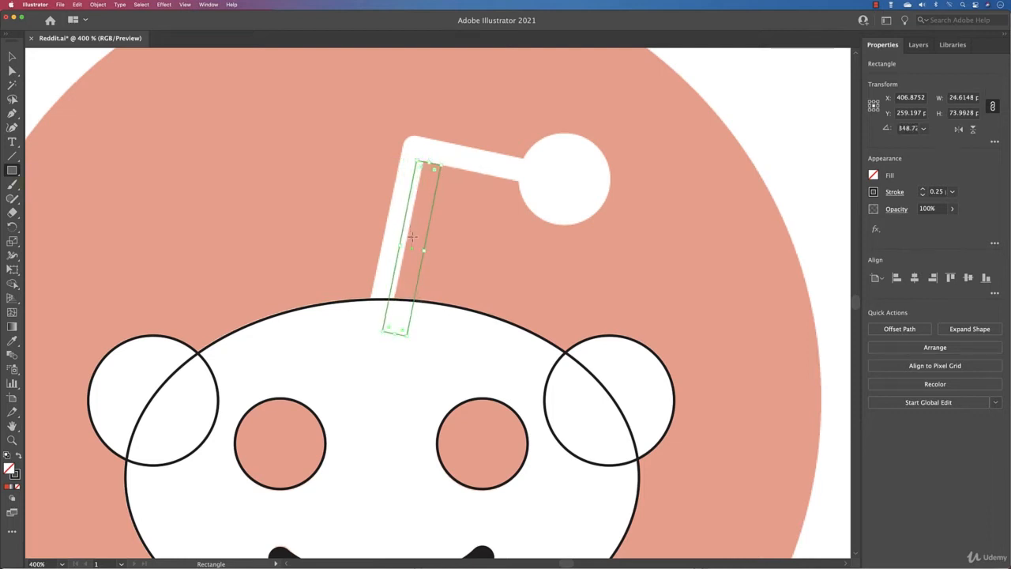
pyautogui.moveTo(412, 251); pyautogui.dragTo(399, 225)
pyautogui.moveTo(399, 222); pyautogui.dragTo(399, 222)
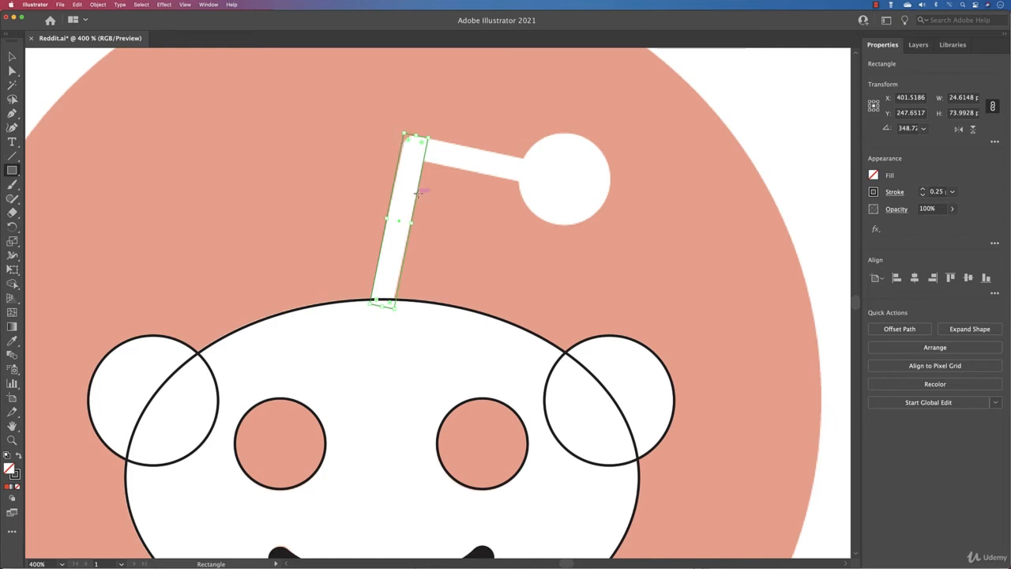
pyautogui.scroll(5, 417, 150)
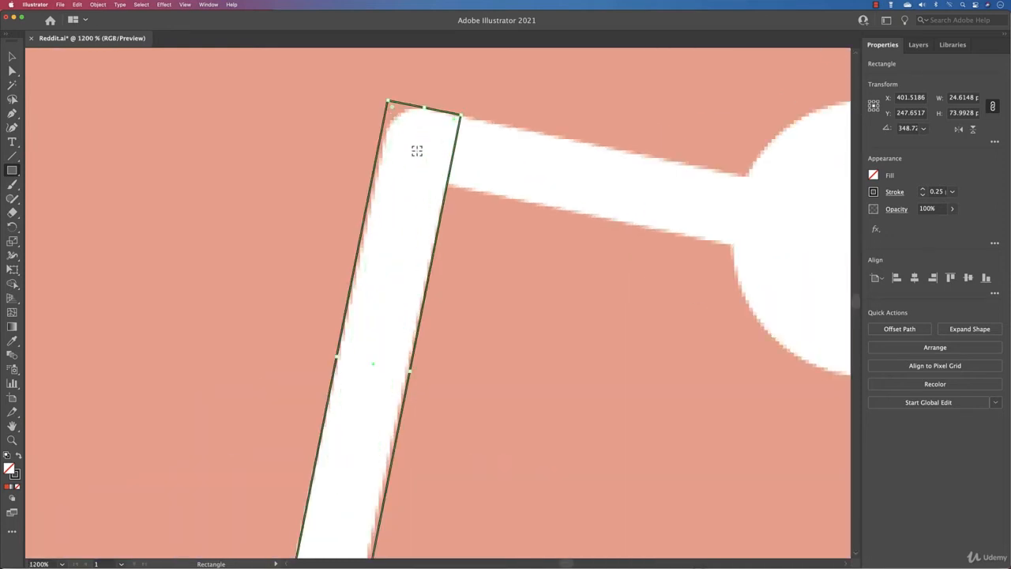
pyautogui.moveTo(335, 360); pyautogui.dragTo(339, 360)
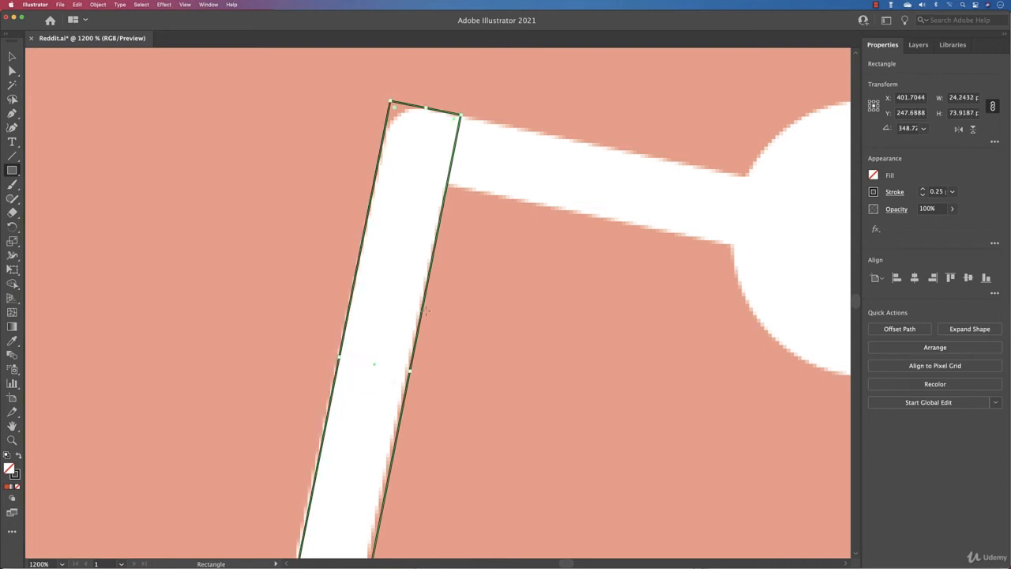
# Duplicate the stem rectangle, rotate the copy to about 78.7° and align it over the antenna's horizontal arm
pyautogui.press('super+0')
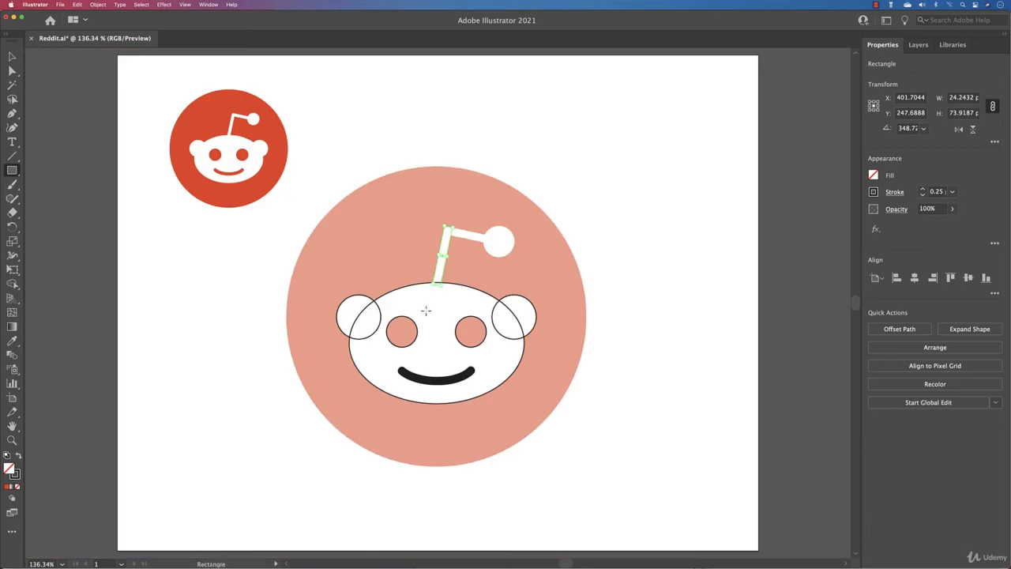
pyautogui.moveTo(443, 257); pyautogui.dragTo(536, 238)
pyautogui.scroll(5, 461, 235)
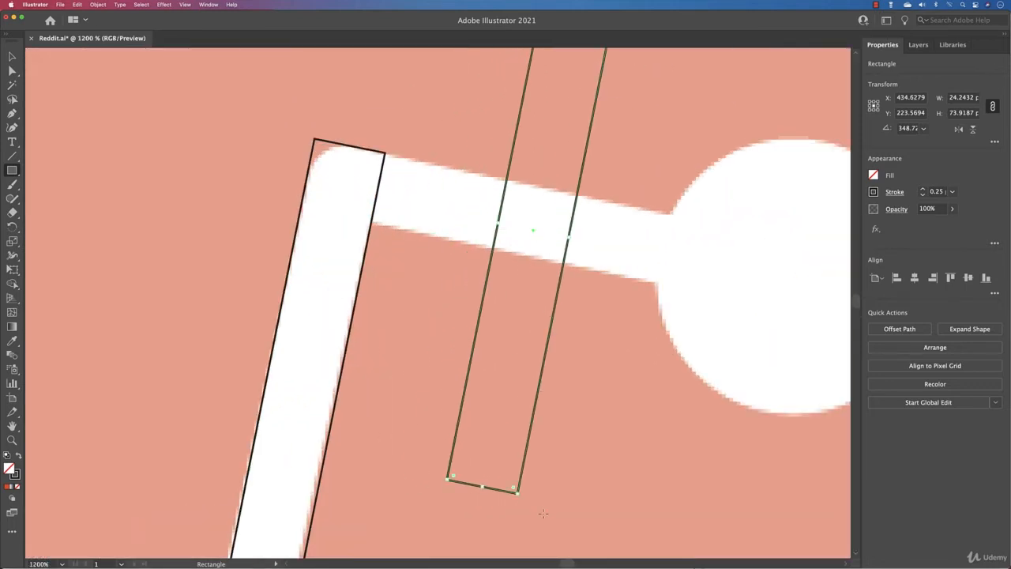
pyautogui.moveTo(517, 492); pyautogui.dragTo(737, 241)
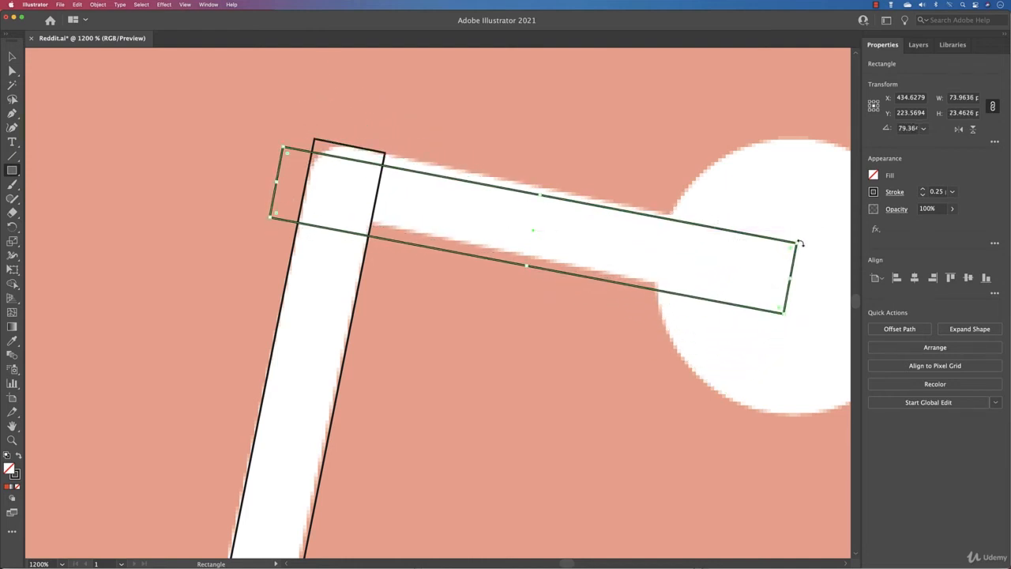
pyautogui.moveTo(799, 243); pyautogui.dragTo(800, 248)
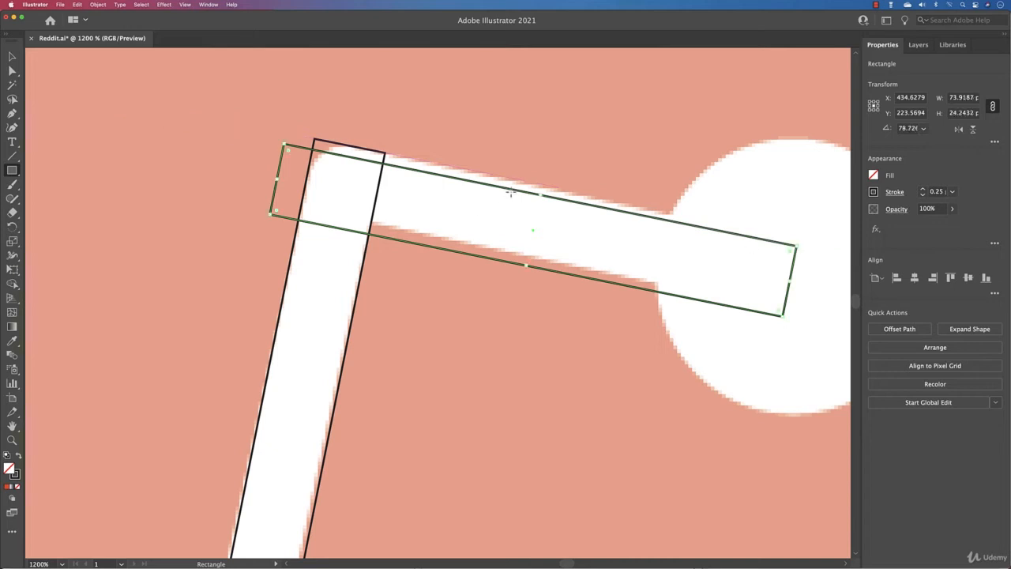
pyautogui.moveTo(534, 231); pyautogui.dragTo(578, 230)
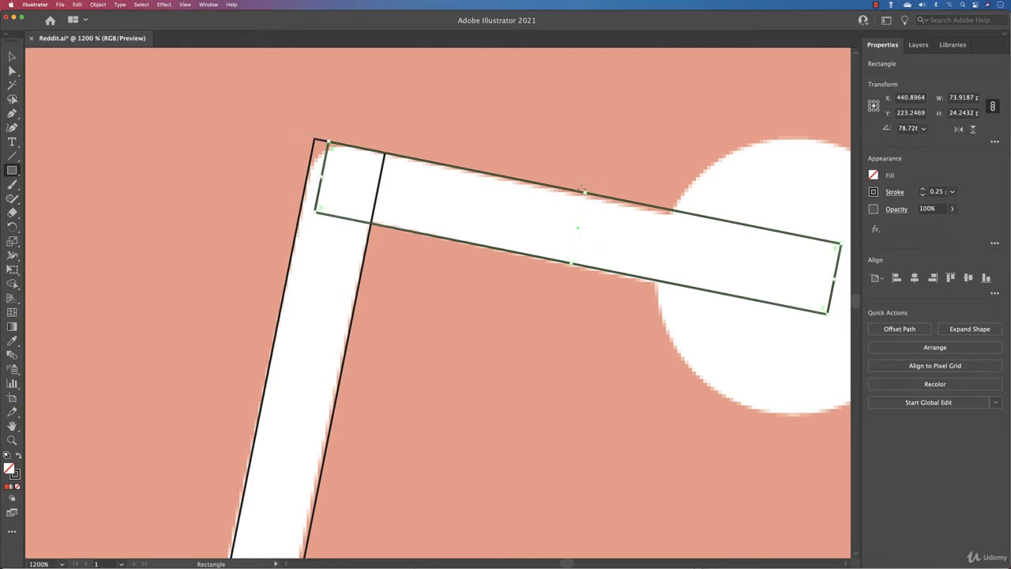
pyautogui.press('v')
pyautogui.moveTo(580, 231); pyautogui.dragTo(577, 230)
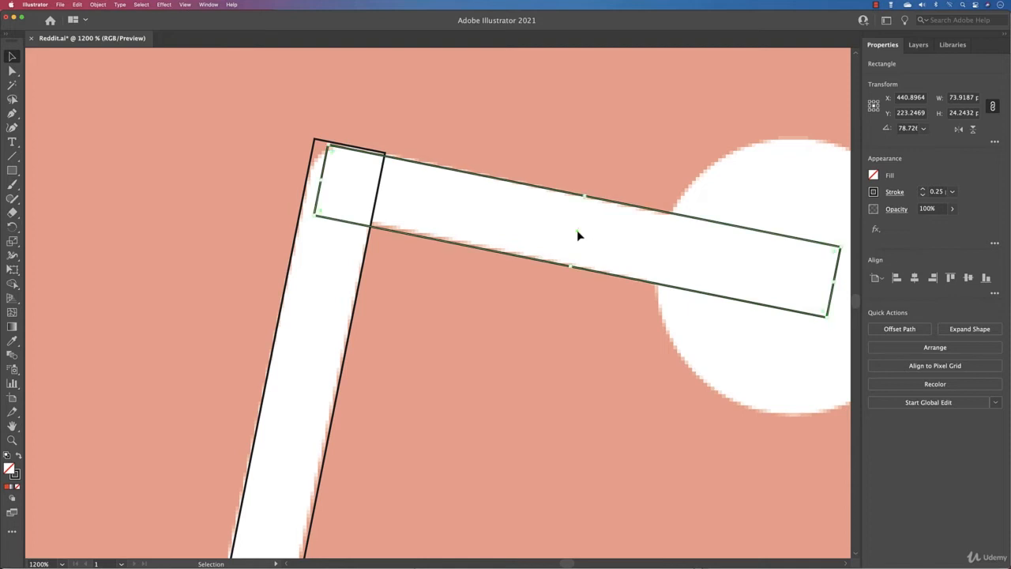
# Lower the stem rectangle's top edge slightly and round its upper-left corner to a radius of about 4.7 pt
pyautogui.click(350, 149)
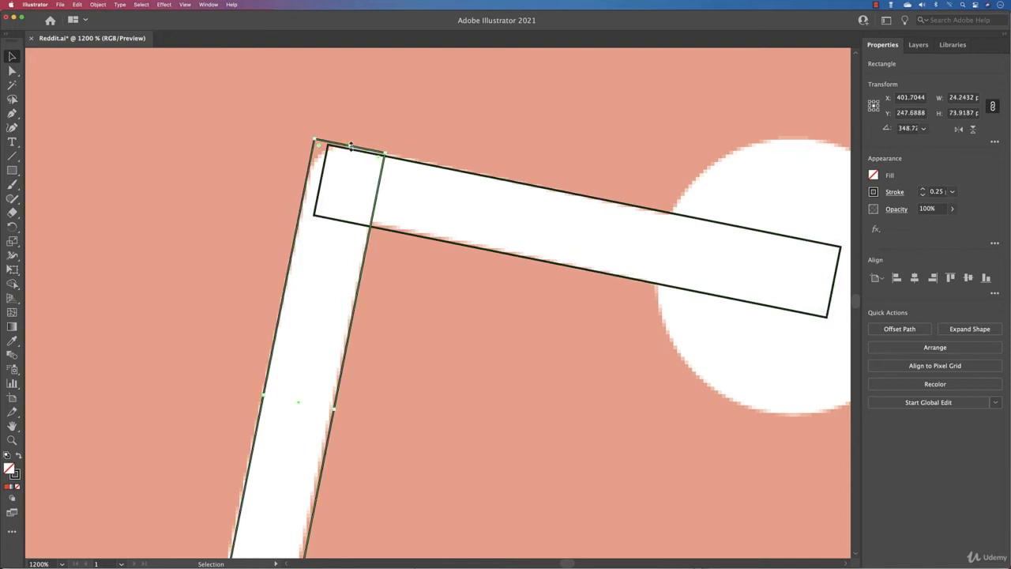
pyautogui.moveTo(351, 145); pyautogui.dragTo(350, 150)
pyautogui.press('a')
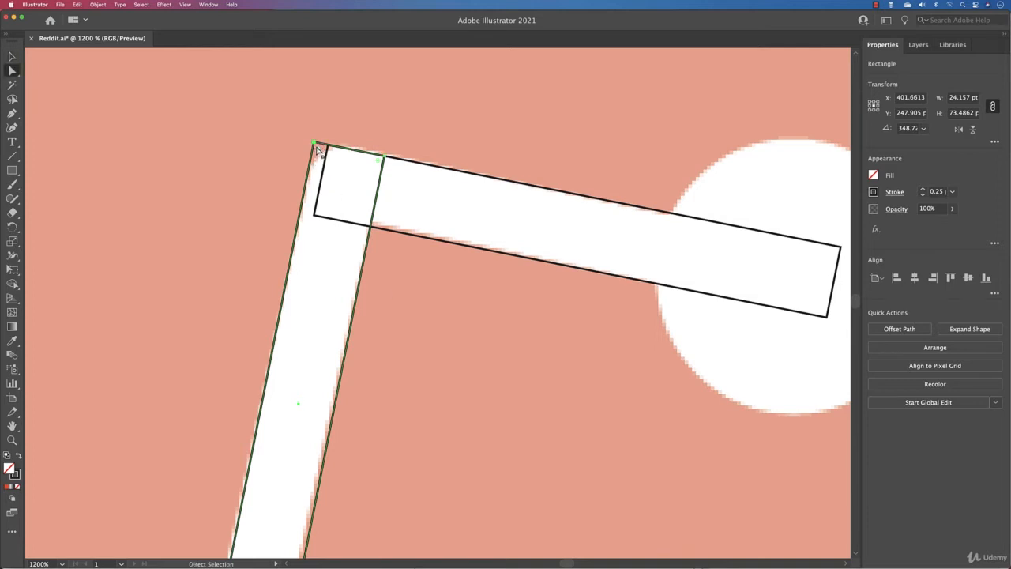
pyautogui.click(314, 147)
pyautogui.moveTo(324, 157); pyautogui.dragTo(357, 176)
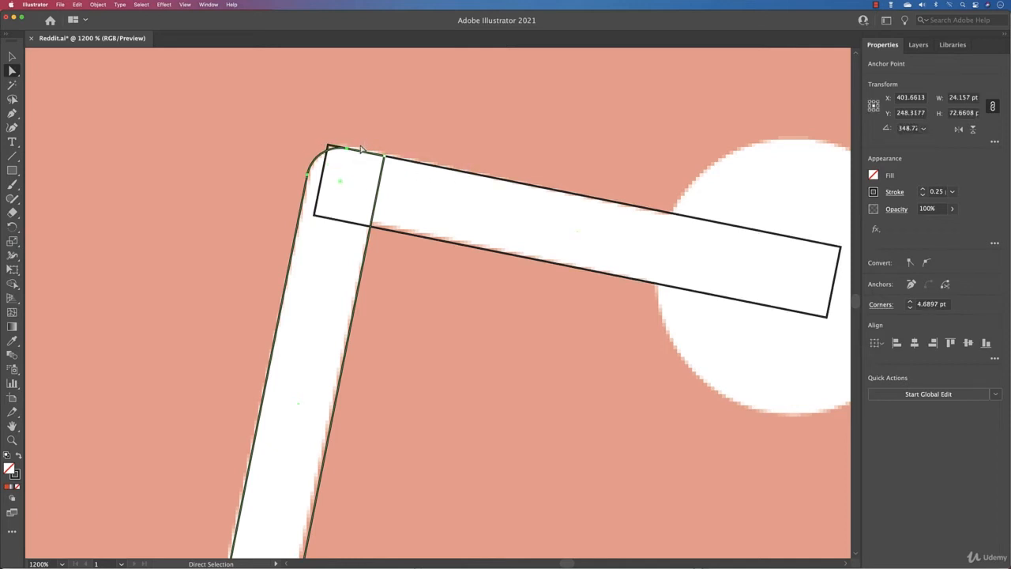
# Shorten the antenna arm rectangle at both ends so it starts inside the stem and ends just inside the ball
pyautogui.press('v')
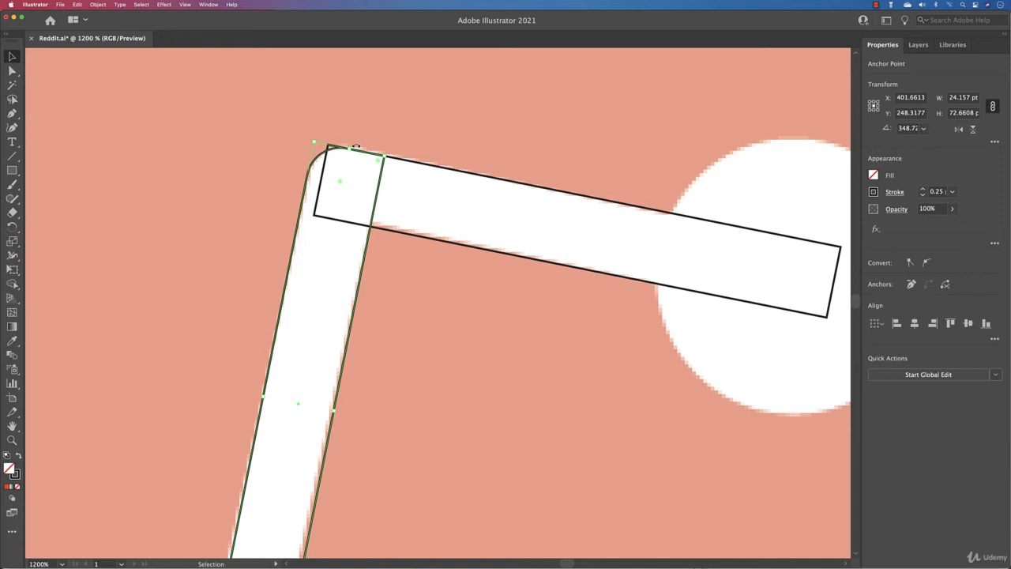
pyautogui.click(321, 179)
pyautogui.moveTo(321, 180); pyautogui.dragTo(358, 192)
pyautogui.hscroll(10, 572, 234)
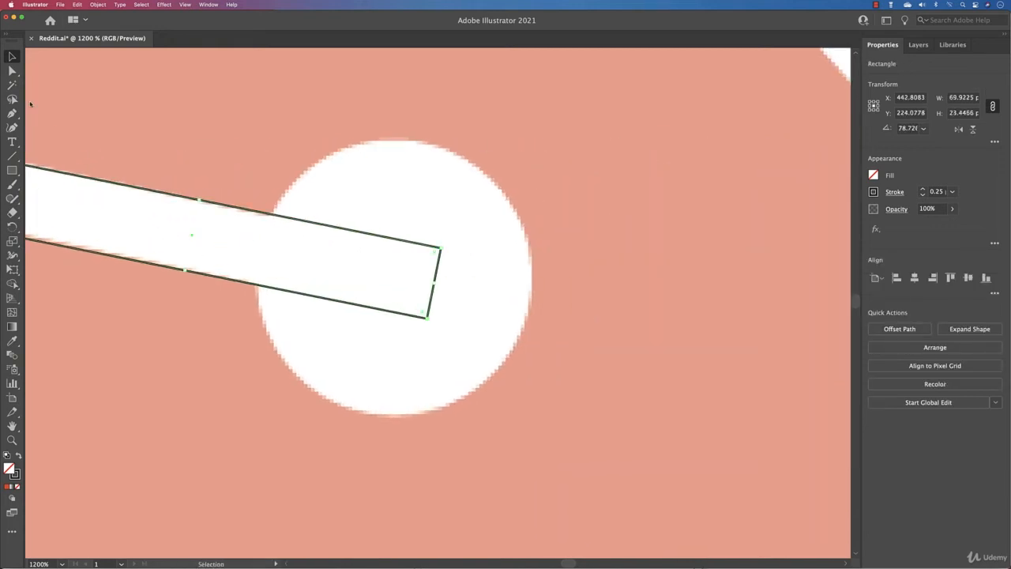
pyautogui.click(13, 170)
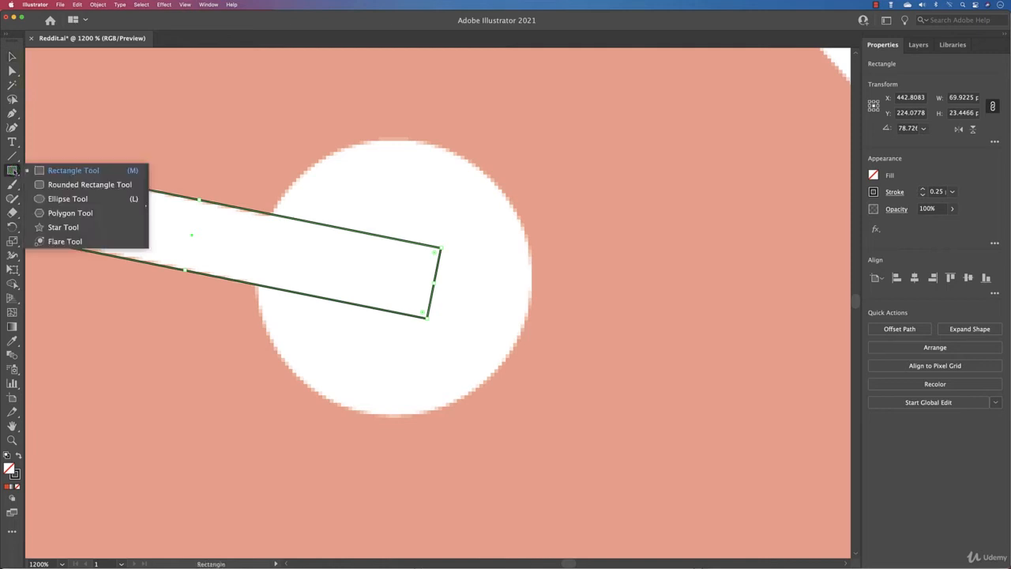
pyautogui.click(68, 199)
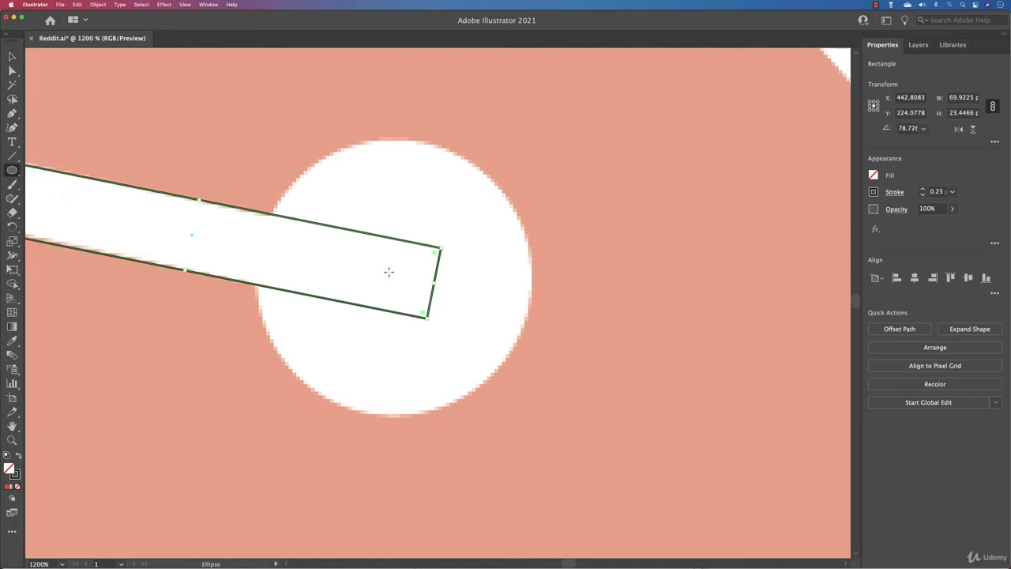
pyautogui.moveTo(434, 283); pyautogui.dragTo(306, 277)
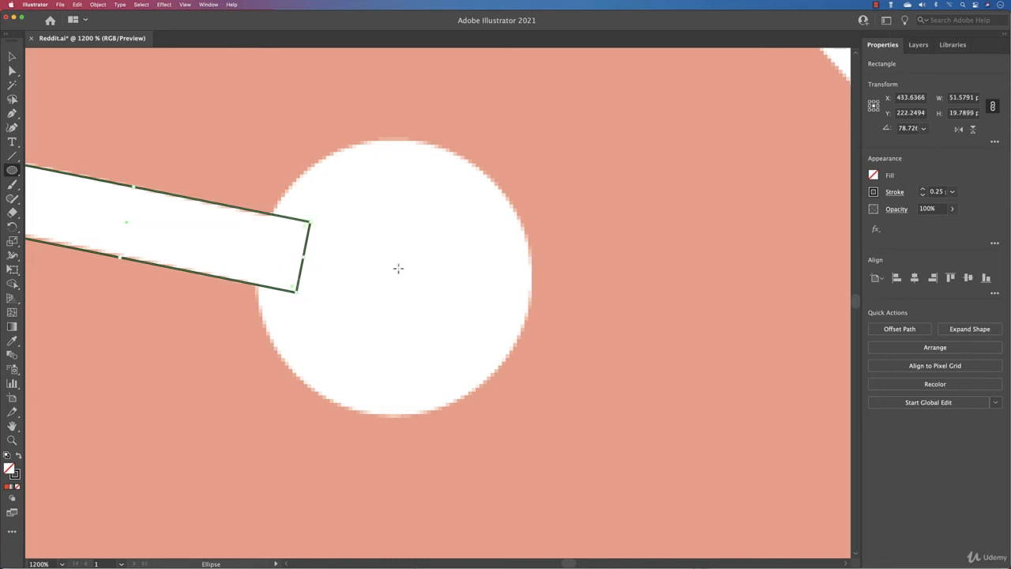
# Draw a circle about 38.6 pt in diameter over the antenna ball and fit it to the reference
pyautogui.moveTo(393, 272)
pyautogui.mouseDown()
pyautogui.moveTo(442, 321)
pyautogui.moveTo(528, 372)
pyautogui.mouseUp()
pyautogui.moveTo(395, 272); pyautogui.dragTo(395, 278)
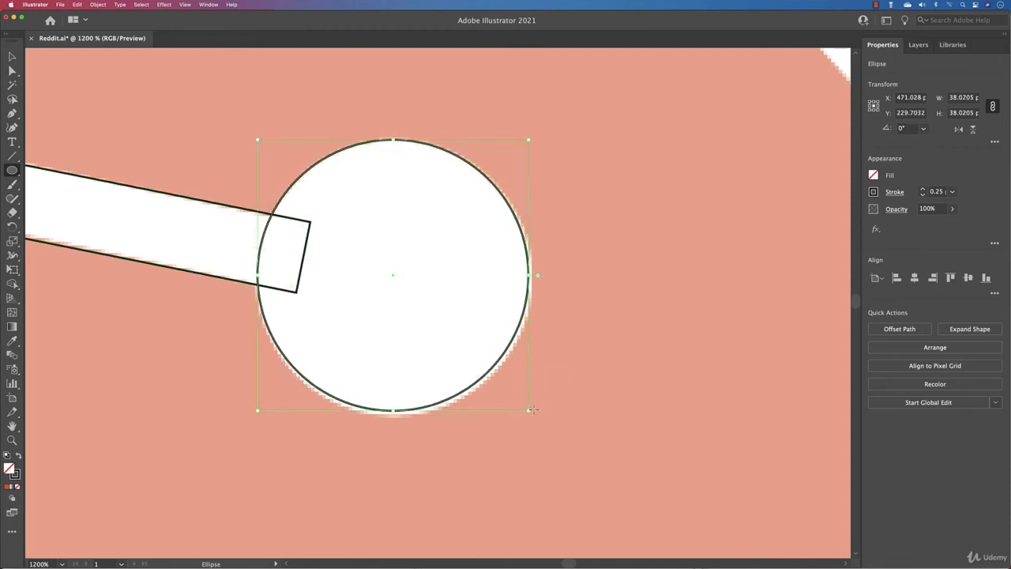
pyautogui.moveTo(533, 409); pyautogui.dragTo(538, 416)
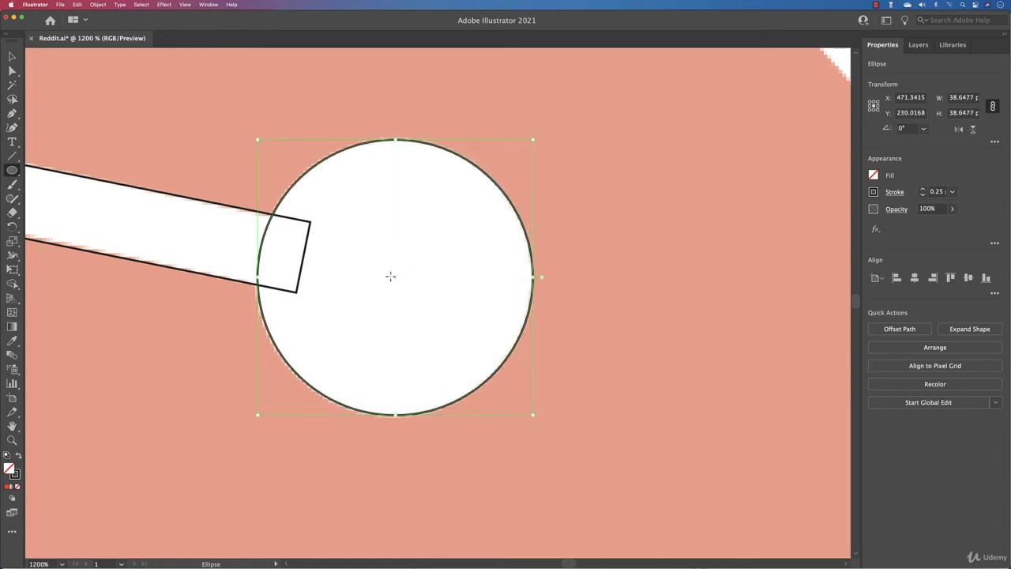
pyautogui.moveTo(393, 280); pyautogui.dragTo(393, 276)
# Select all traced shapes and merge the antenna, head and both ears into one outline with Shape Builder
pyautogui.press('super+0')
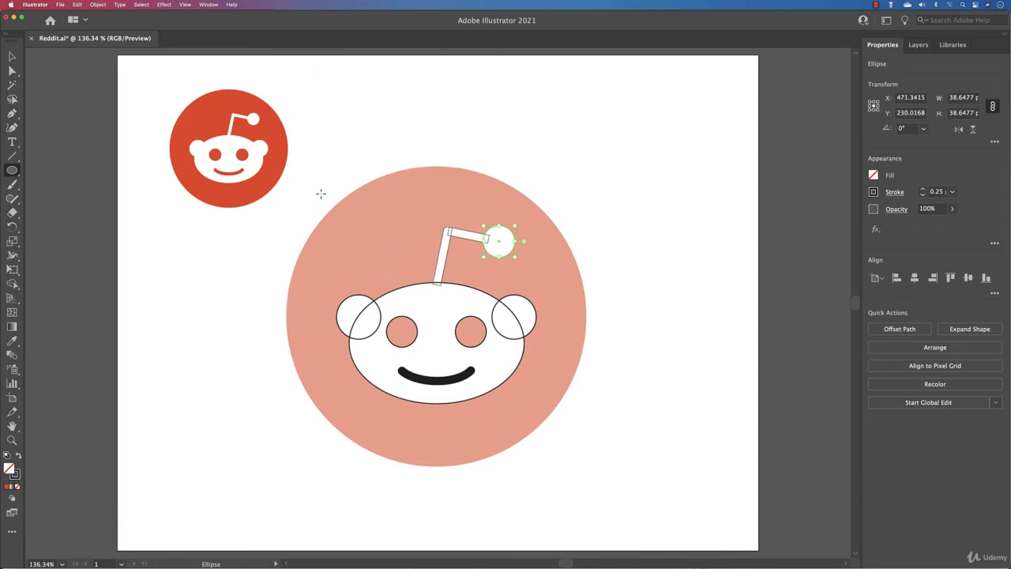
pyautogui.press('v')
pyautogui.moveTo(325, 186); pyautogui.dragTo(594, 405)
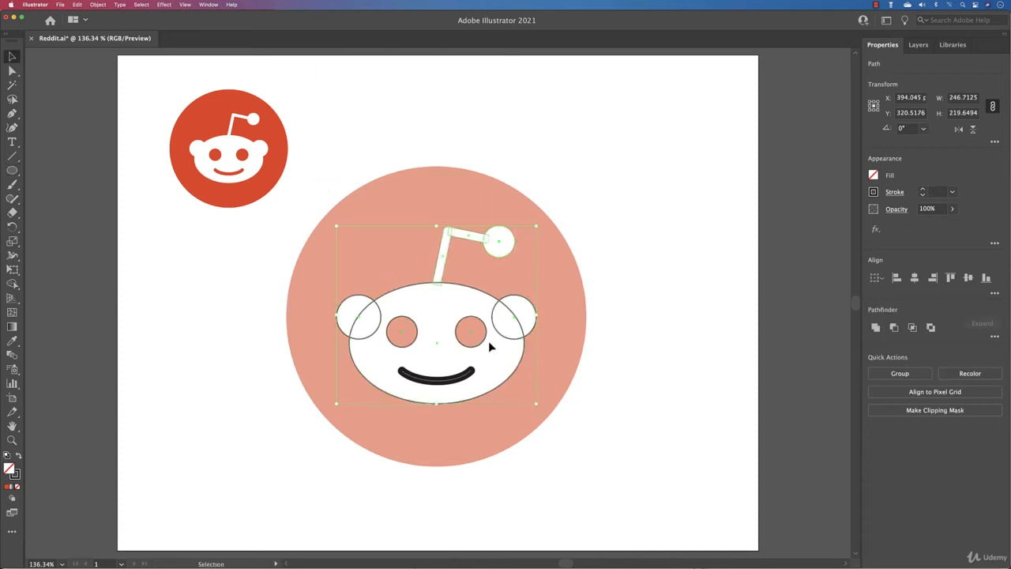
pyautogui.scroll(-1, 488, 341)
pyautogui.scroll(3, 488, 340)
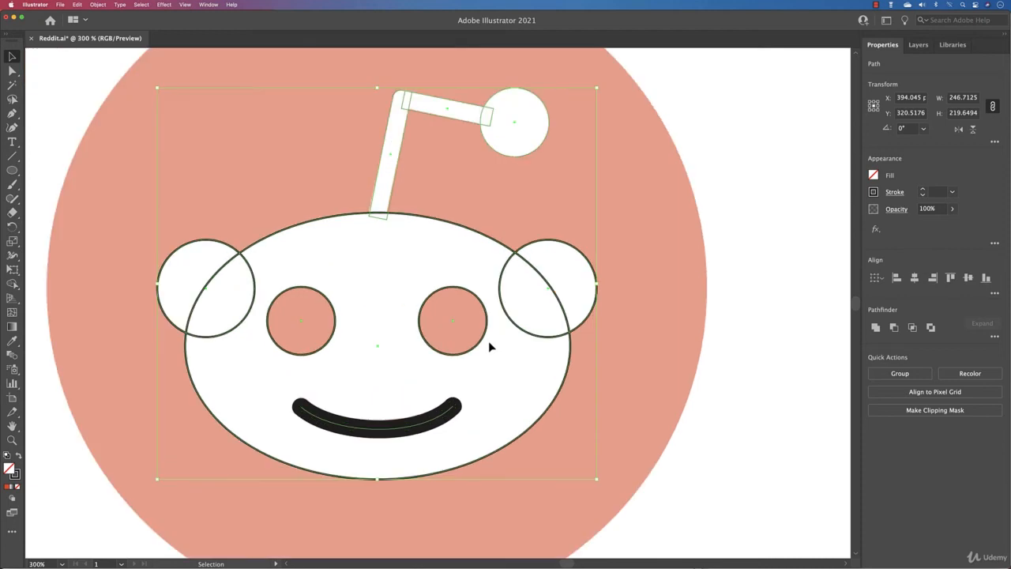
pyautogui.click(12, 283)
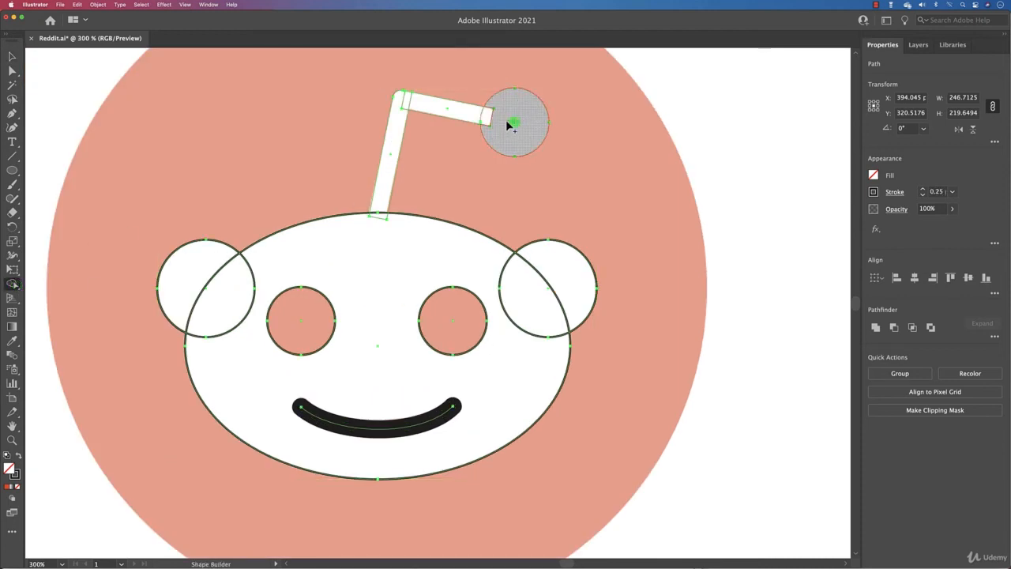
pyautogui.moveTo(512, 122)
pyautogui.mouseDown()
pyautogui.moveTo(401, 100)
pyautogui.moveTo(396, 140)
pyautogui.mouseUp()
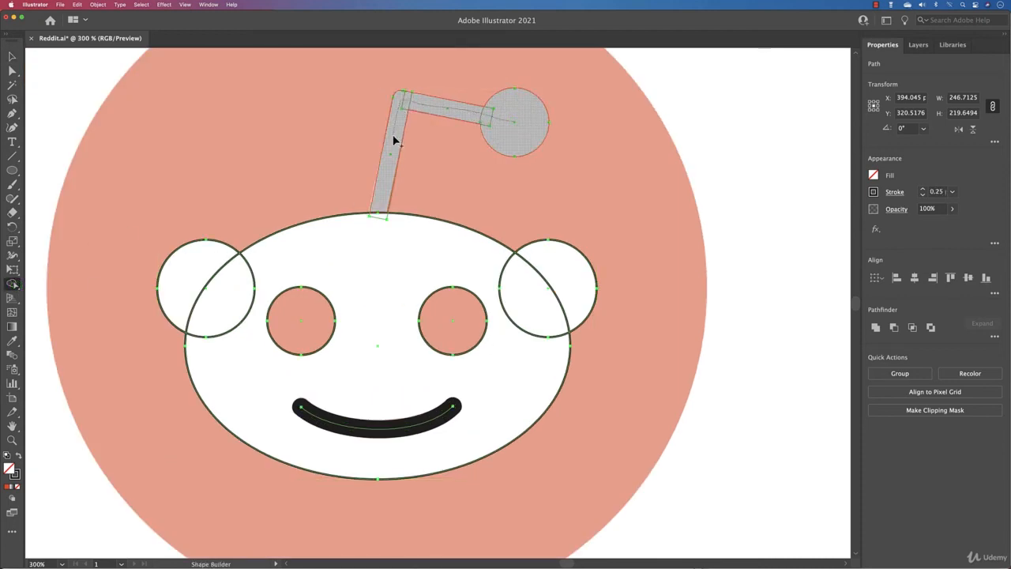
pyautogui.moveTo(386, 183); pyautogui.dragTo(377, 240)
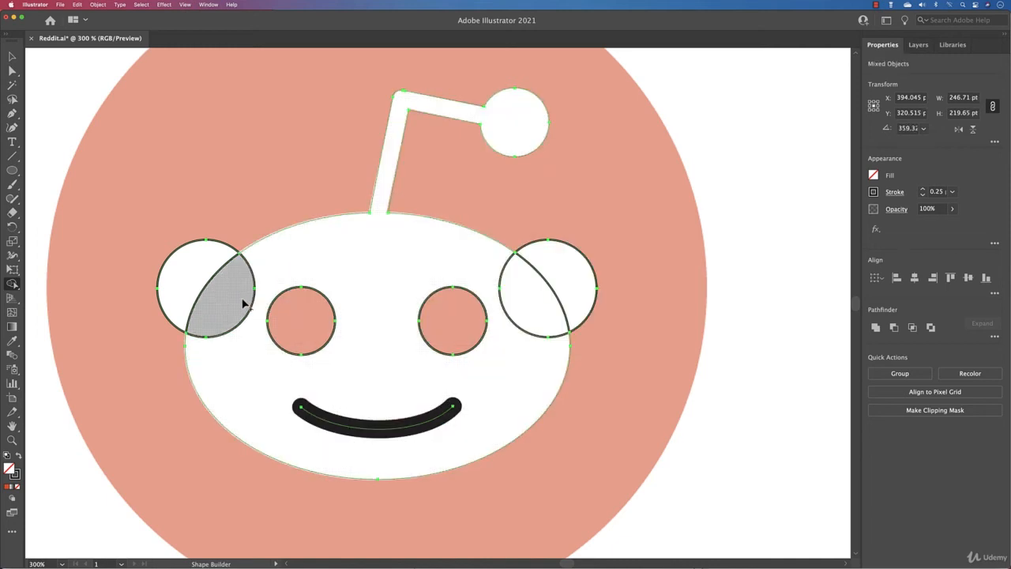
pyautogui.moveTo(222, 347); pyautogui.dragTo(199, 266)
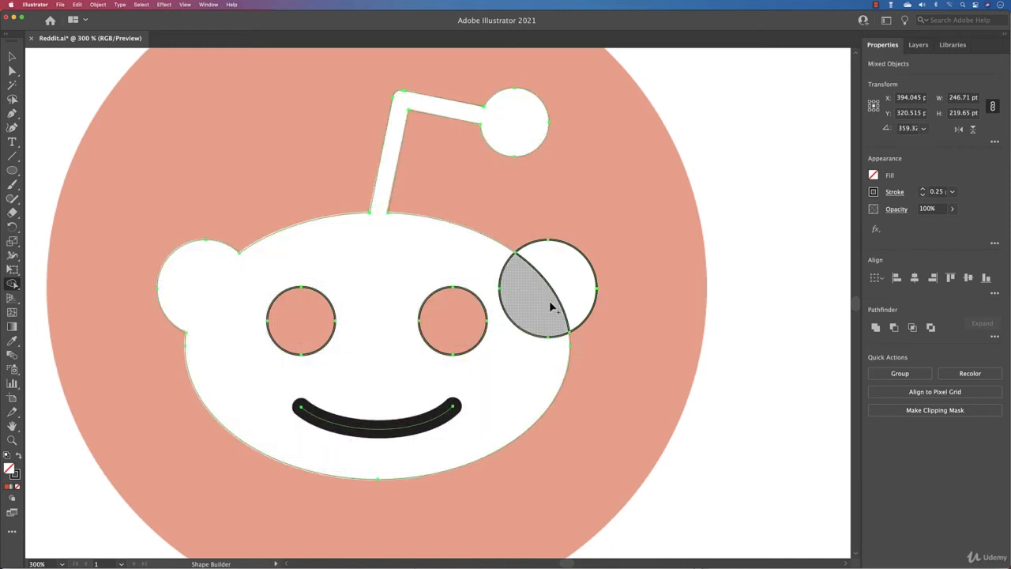
pyautogui.moveTo(499, 365); pyautogui.dragTo(588, 276)
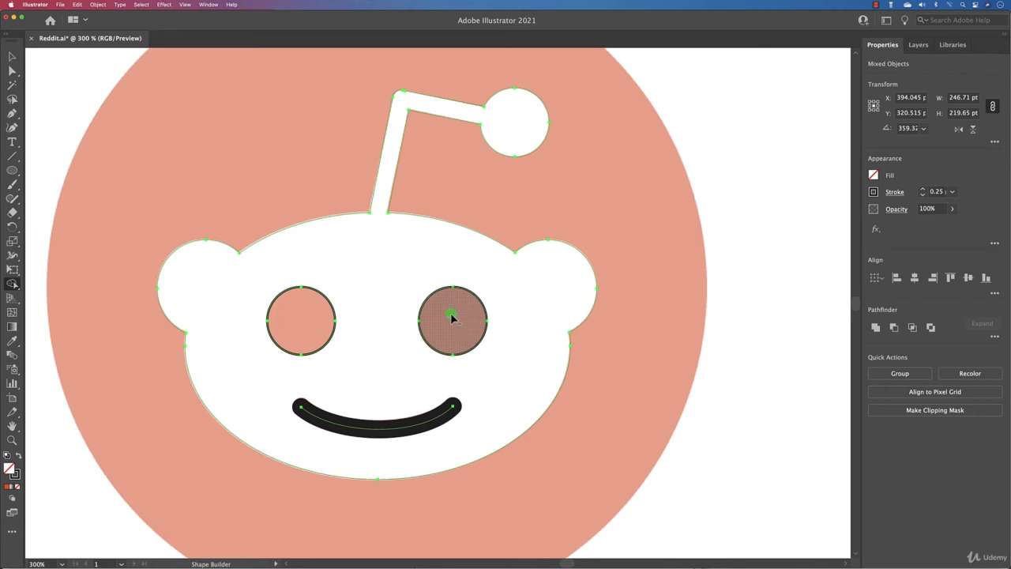
# Cut both eye circles out of the merged head with Shape Builder and clear the selection
pyautogui.keyDown('alt'); pyautogui.click(451, 316); pyautogui.keyUp('alt')
pyautogui.keyDown('alt'); pyautogui.click(320, 321); pyautogui.keyUp('alt')
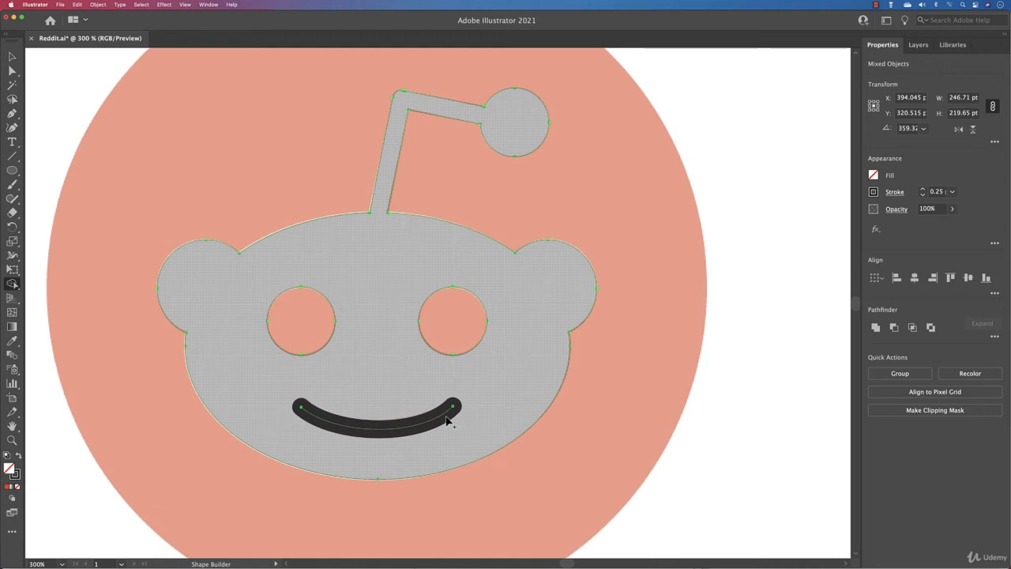
pyautogui.press('v')
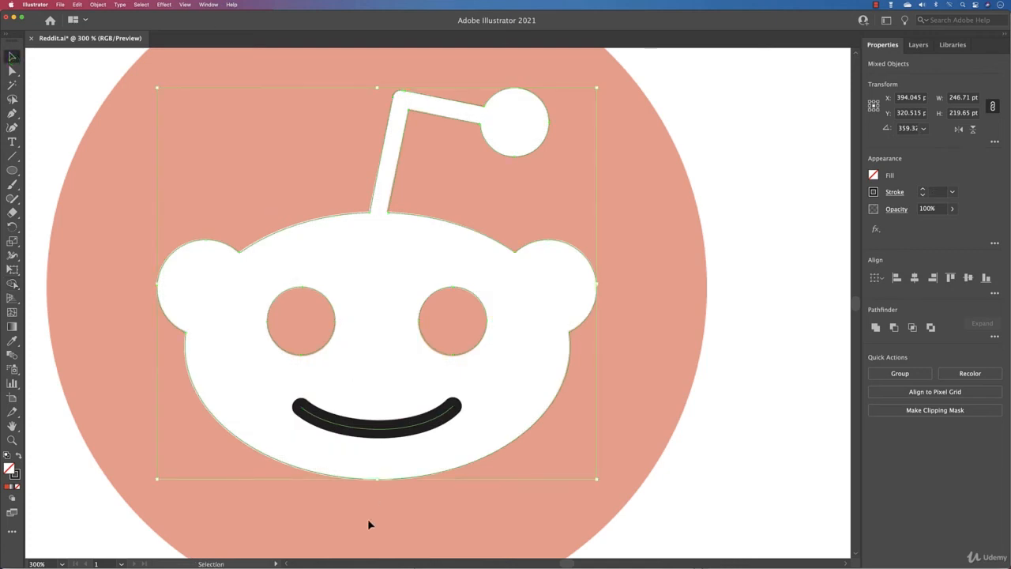
pyautogui.click(368, 519)
# Expand the smile path's fill and stroke into an outlined shape
pyautogui.click(380, 427)
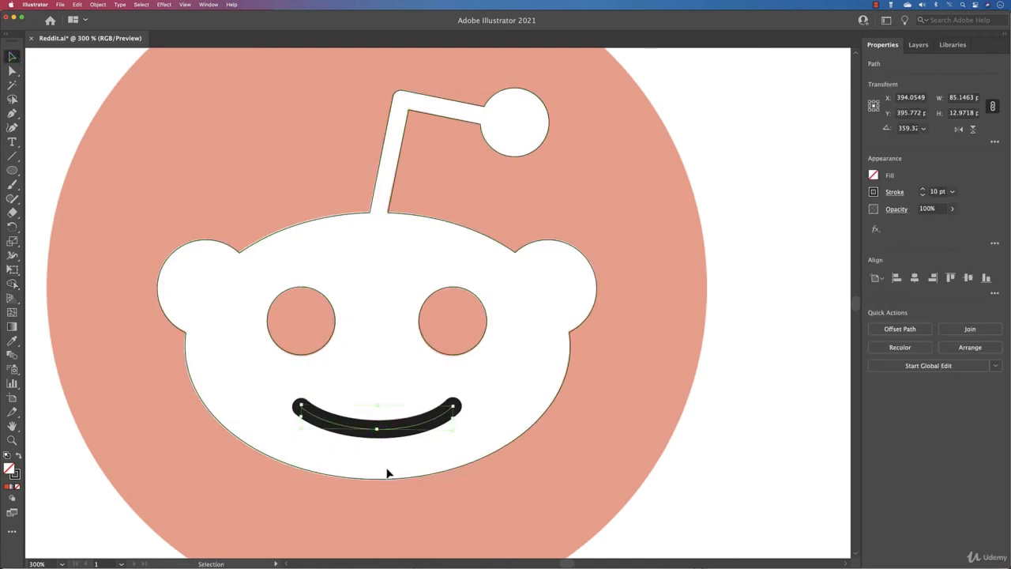
pyautogui.click(98, 5)
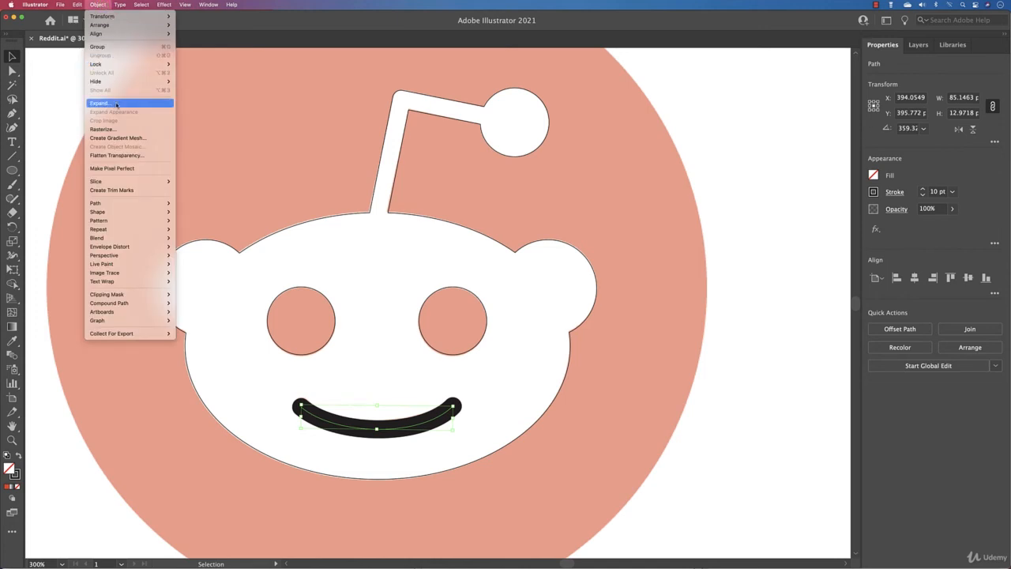
pyautogui.click(116, 105)
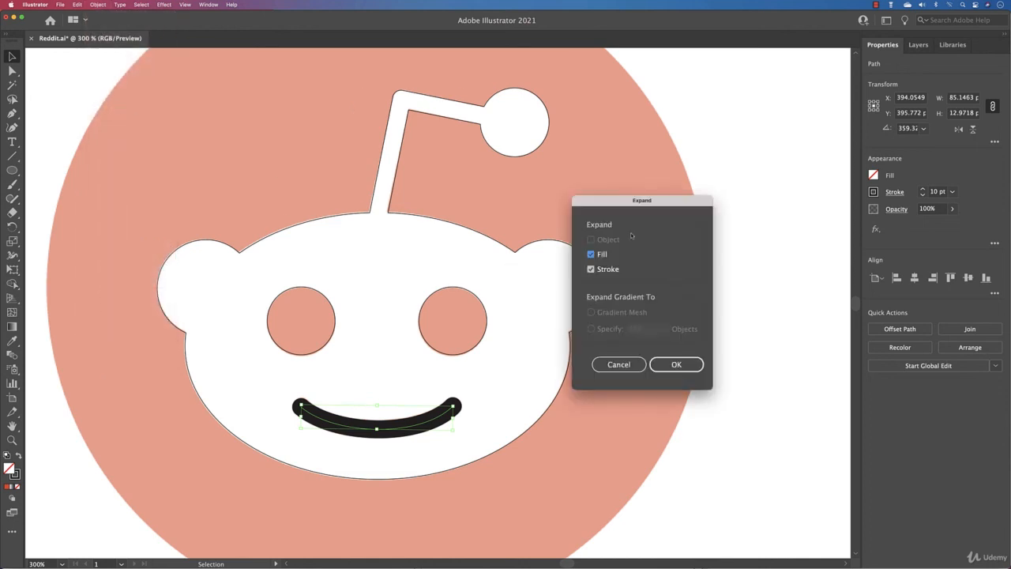
pyautogui.click(673, 365)
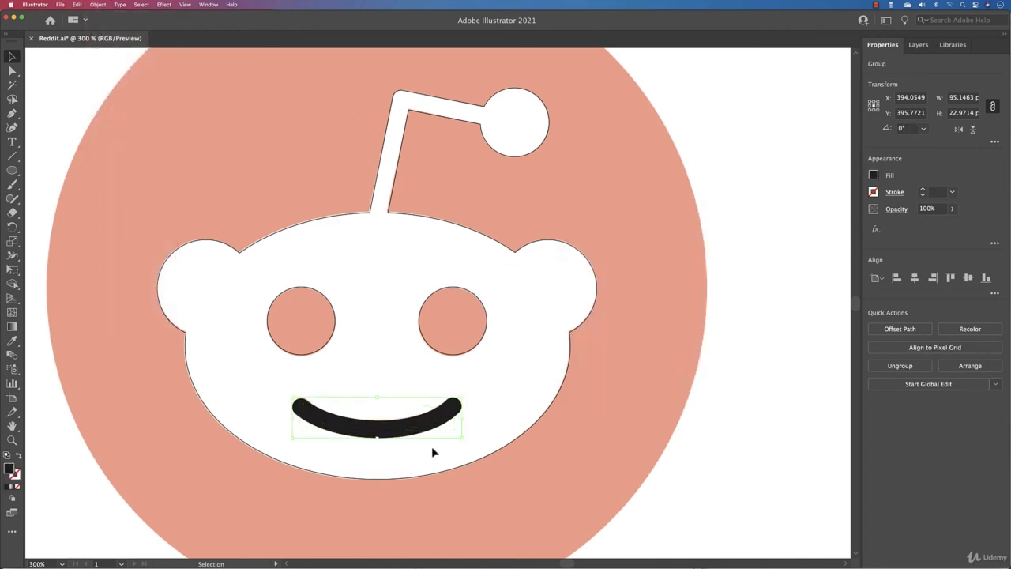
# Select the expanded smile together with the head and cut the smile out of the head with Shape Builder
pyautogui.click(12, 70)
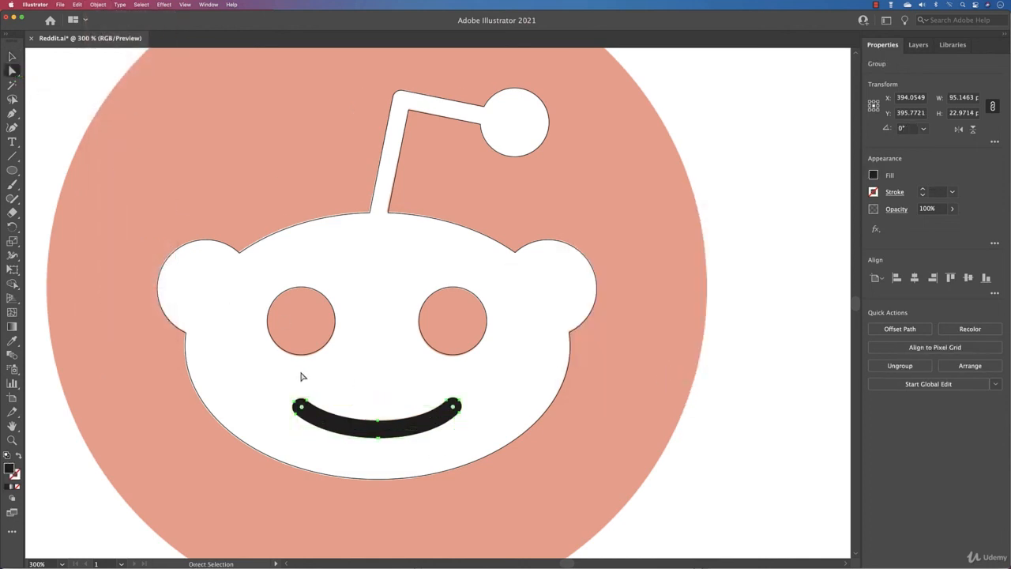
pyautogui.scroll(-4, 376, 412)
pyautogui.scroll(5, 377, 413)
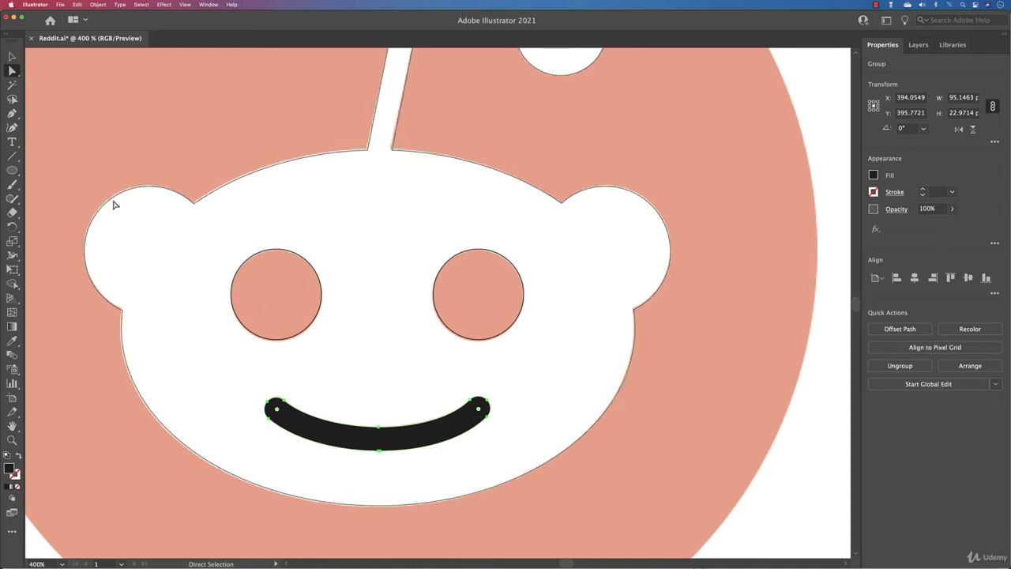
pyautogui.click(11, 57)
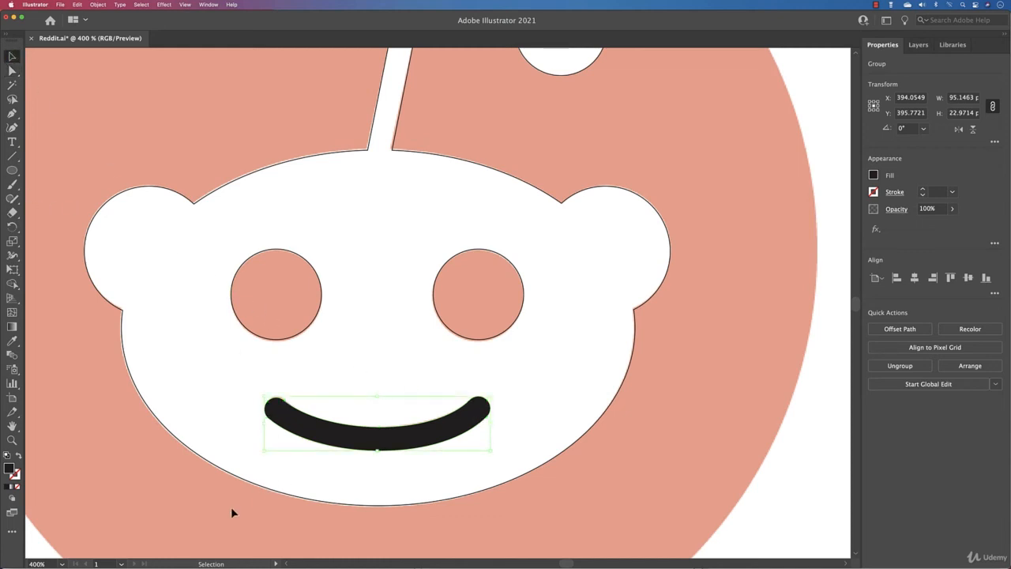
pyautogui.moveTo(233, 513); pyautogui.dragTo(370, 413)
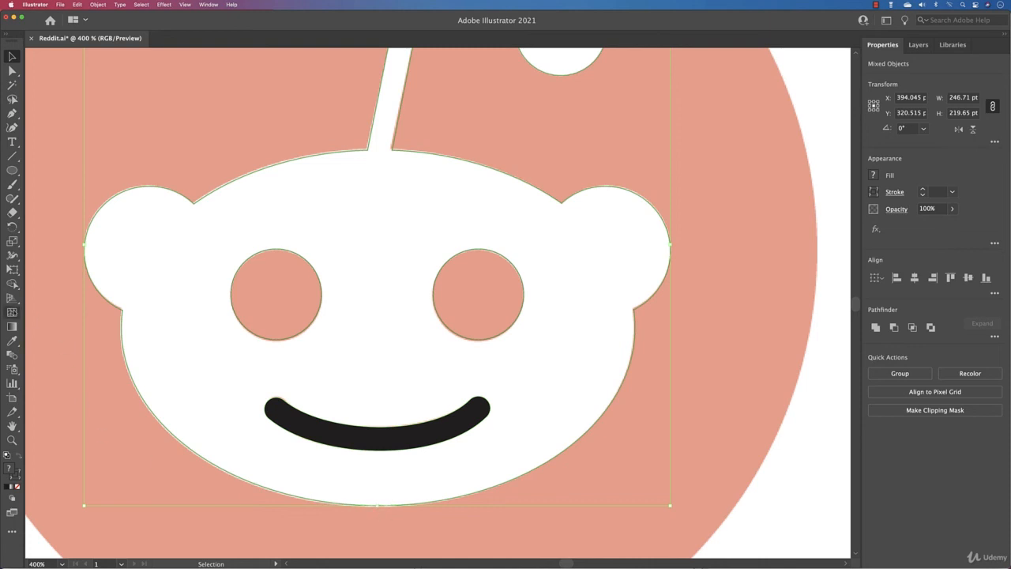
pyautogui.click(12, 283)
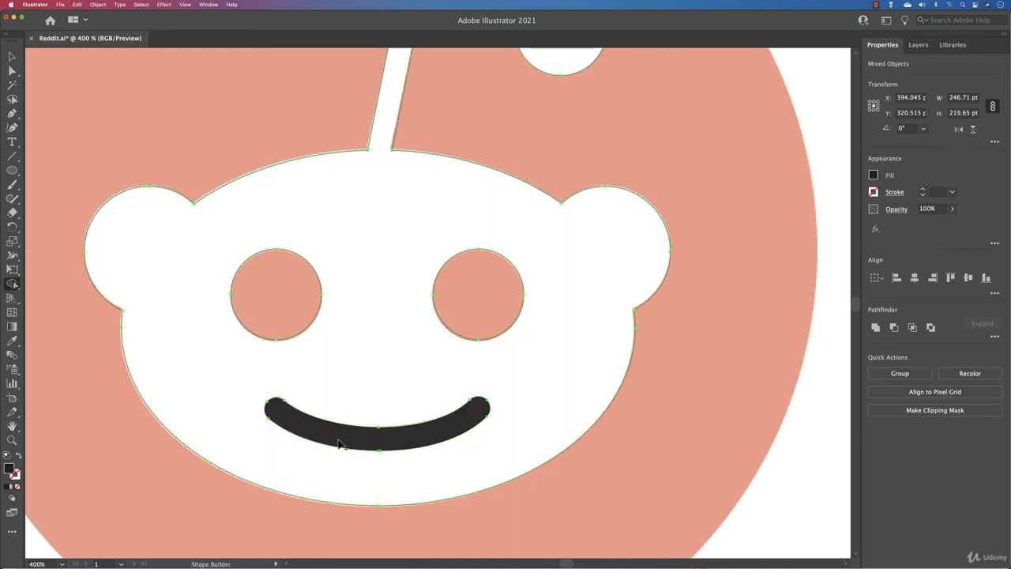
pyautogui.keyDown('alt'); pyautogui.click(338, 444); pyautogui.keyUp('alt')
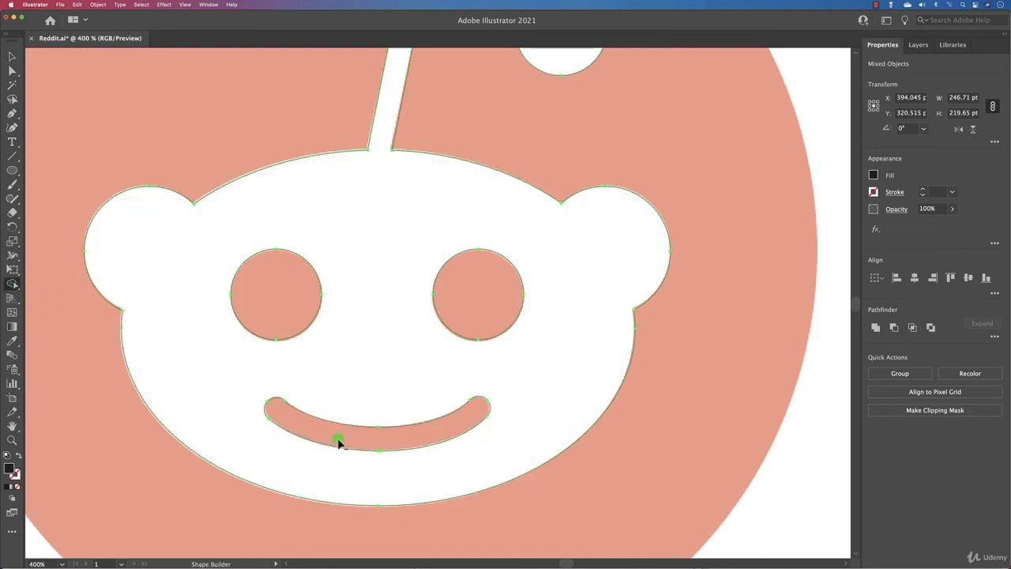
# Give the merged alien shape a white fill and remove its stroke
pyautogui.click(13, 56)
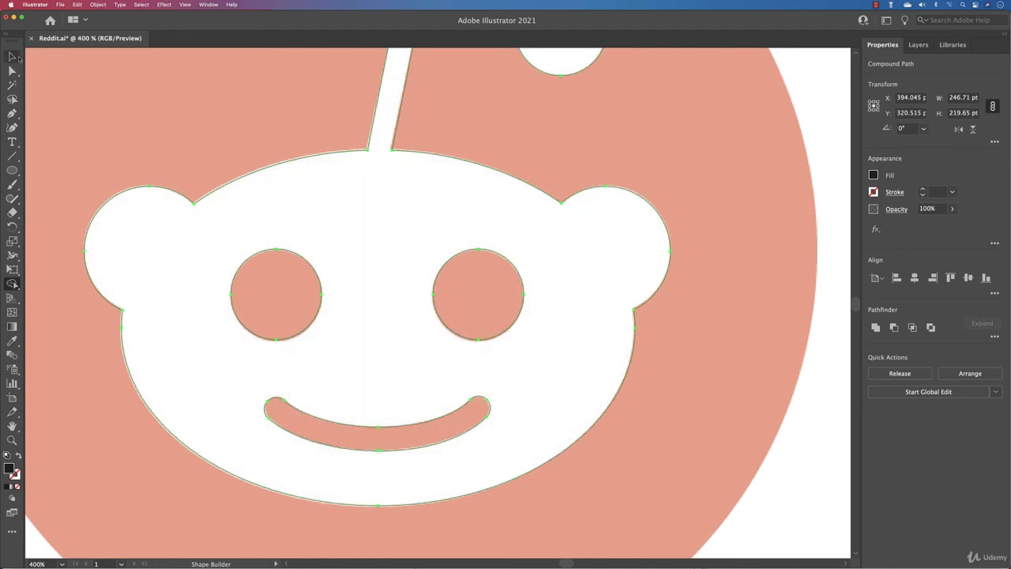
pyautogui.click(873, 175)
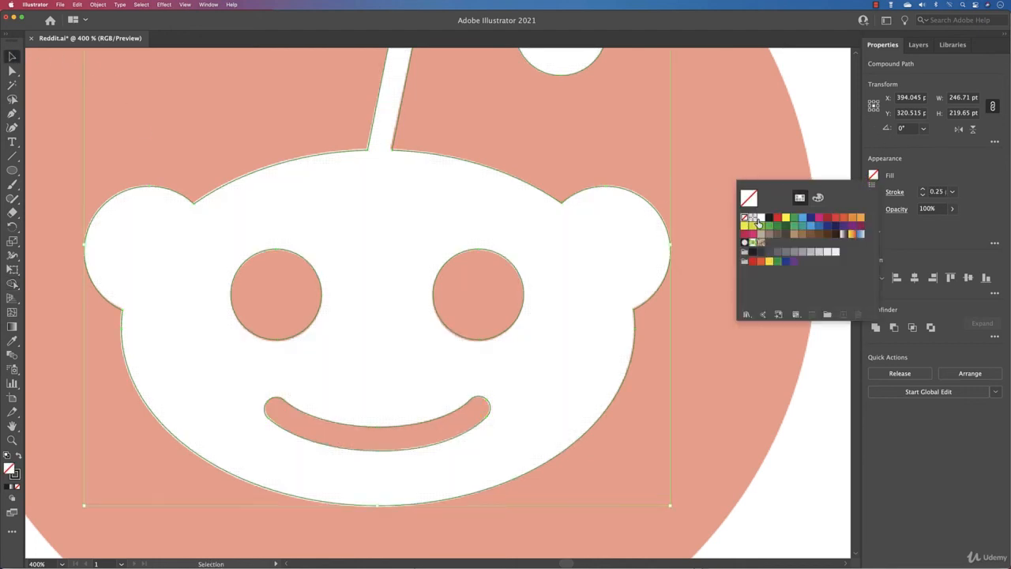
pyautogui.click(759, 218)
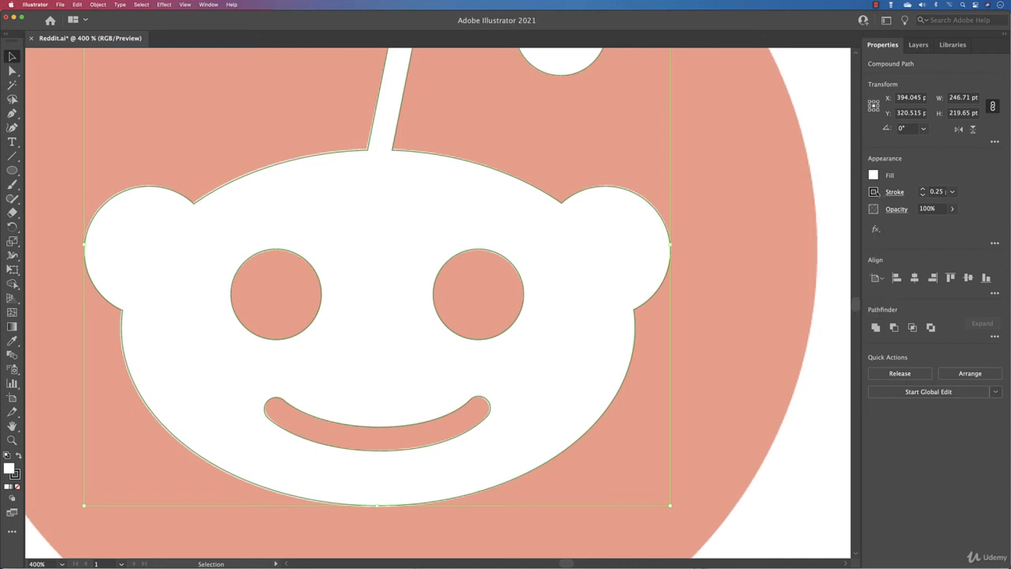
pyautogui.click(874, 192)
pyautogui.click(744, 235)
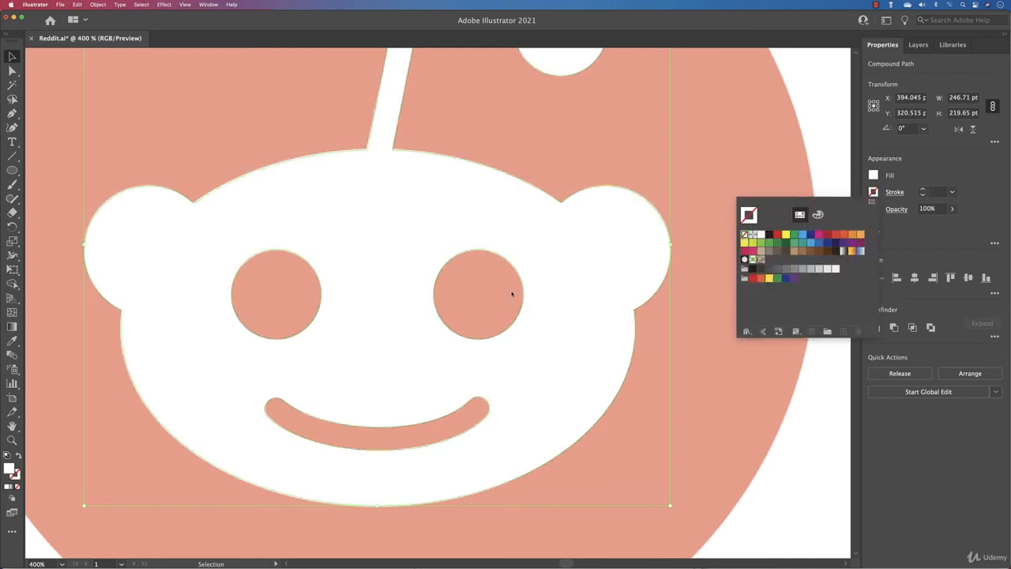
pyautogui.press('Escape')
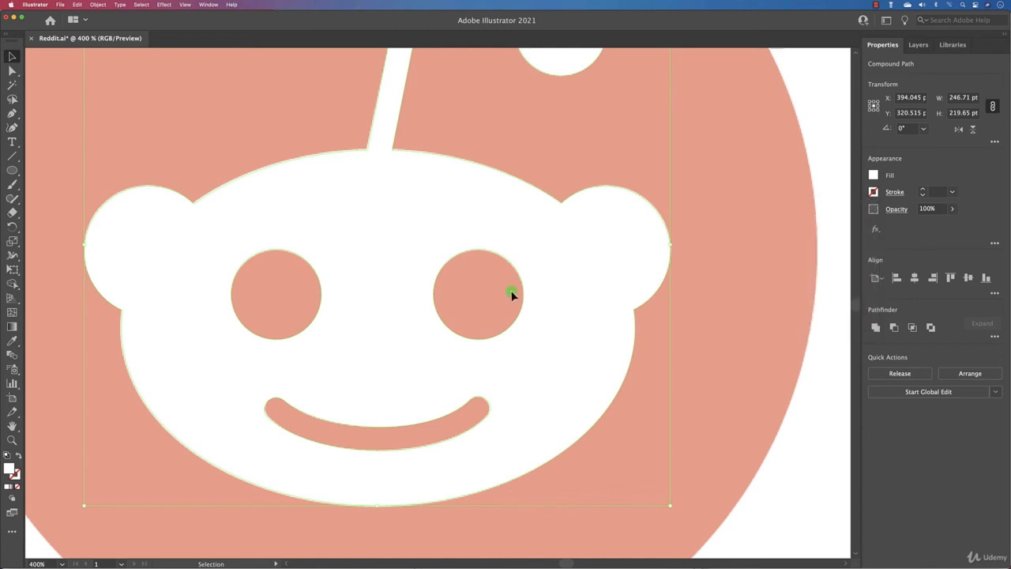
# Draw an ellipse over the faded background circle and enlarge it to about 374 by 383 pt
pyautogui.scroll(-5, 512, 294)
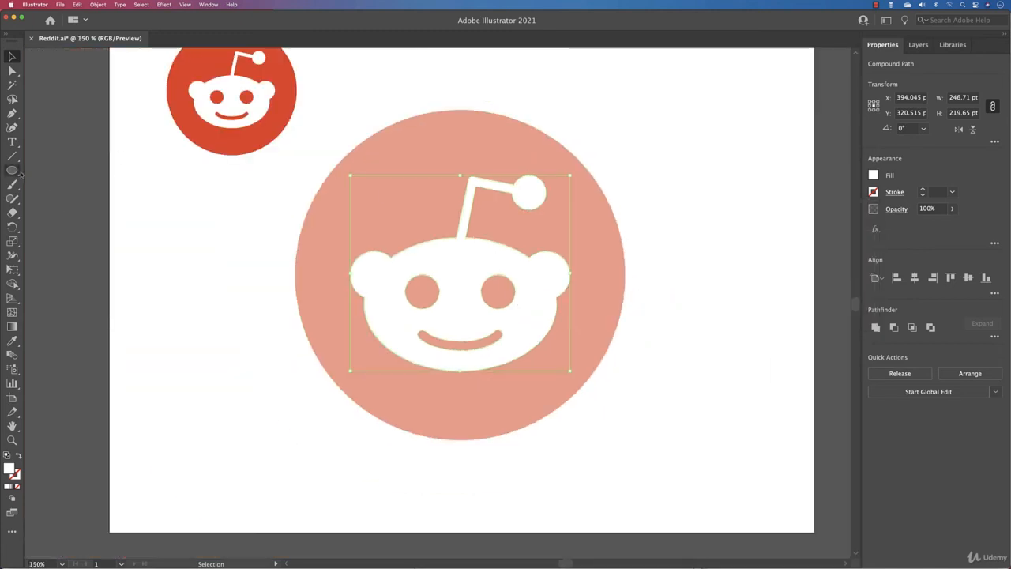
pyautogui.click(12, 170)
pyautogui.moveTo(305, 437); pyautogui.dragTo(627, 112)
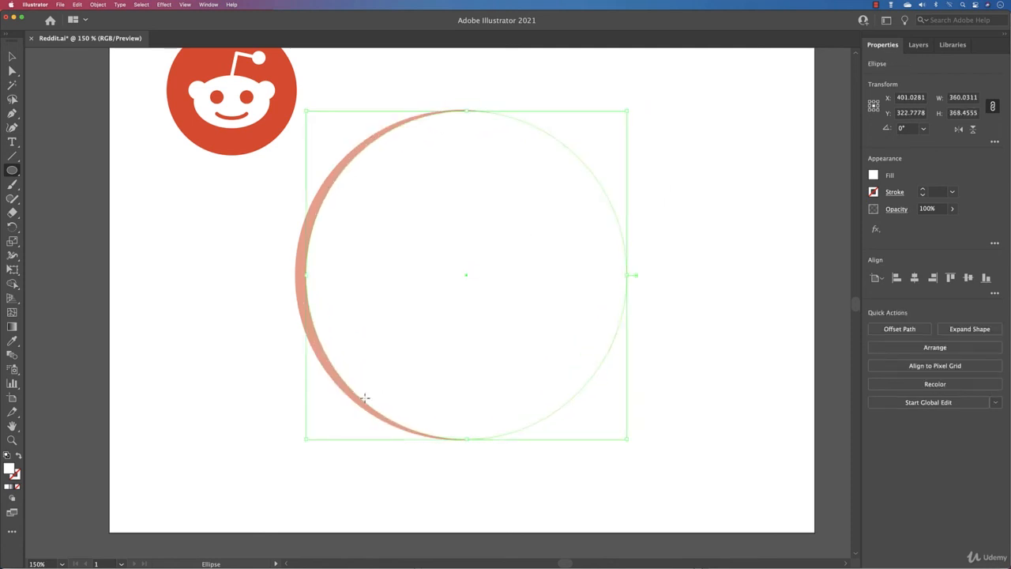
pyautogui.moveTo(307, 438); pyautogui.dragTo(283, 454)
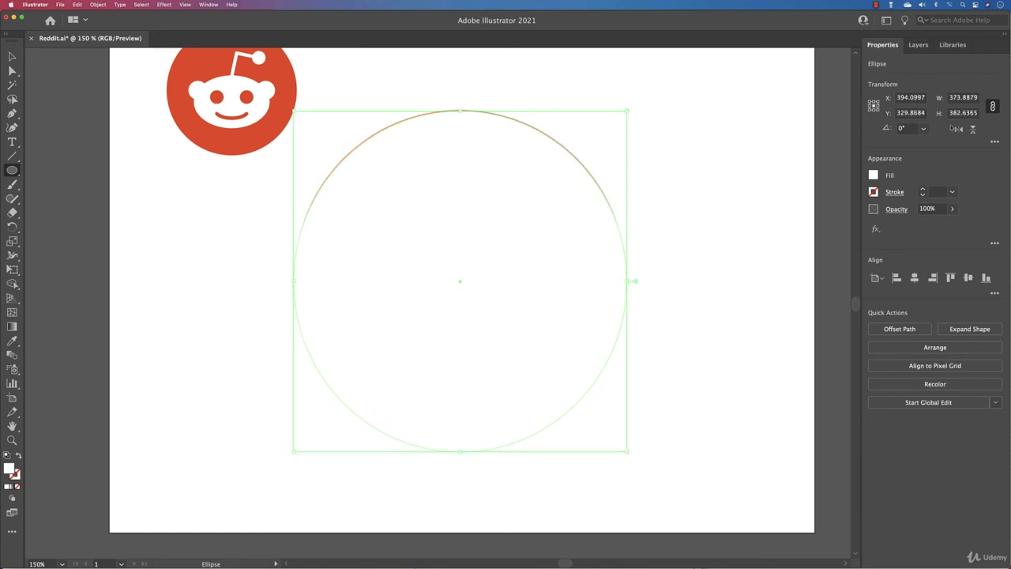
# Remove the large ellipse's fill and resize it to about 372 by 370 pt to fit the faded reference circle
pyautogui.click(873, 175)
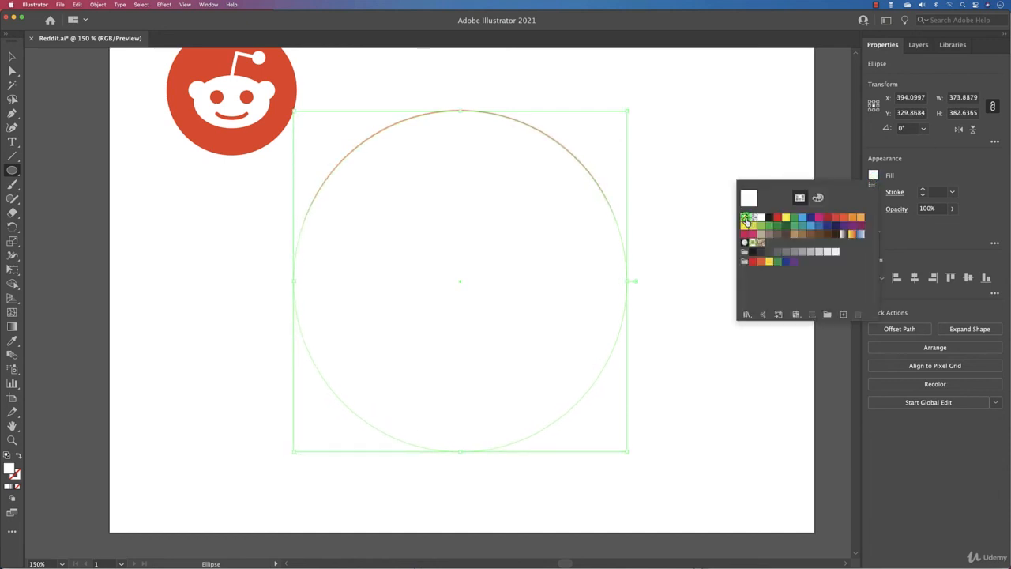
pyautogui.click(746, 219)
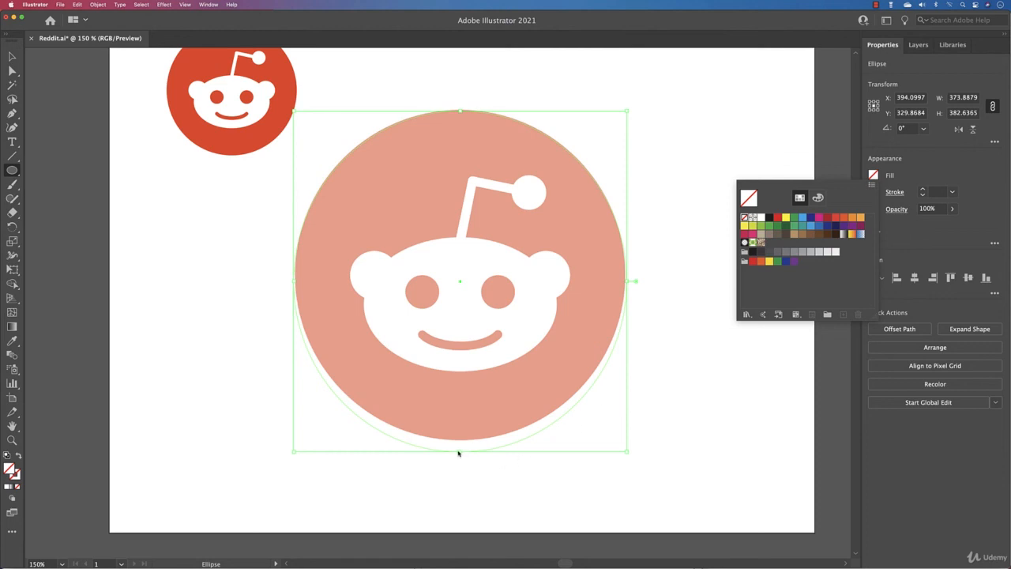
pyautogui.moveTo(458, 454); pyautogui.dragTo(462, 443)
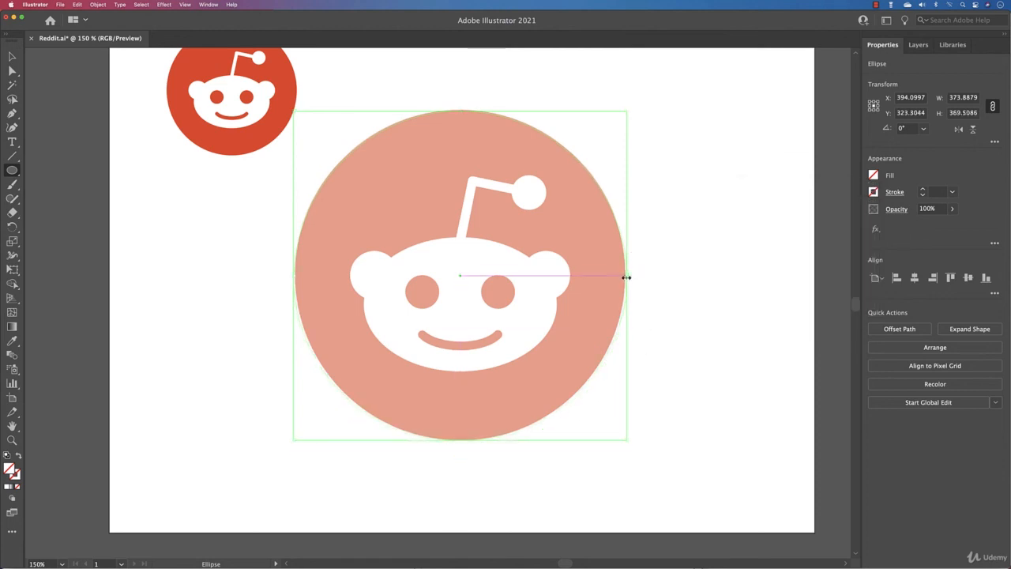
pyautogui.moveTo(626, 277)
pyautogui.mouseDown()
pyautogui.moveTo(639, 267)
pyautogui.moveTo(627, 269)
pyautogui.mouseUp()
# Examine how closely the large ellipse's side and top edges follow the faded reference circle
pyautogui.scroll(4, 626, 278)
pyautogui.scroll(3, 626, 277)
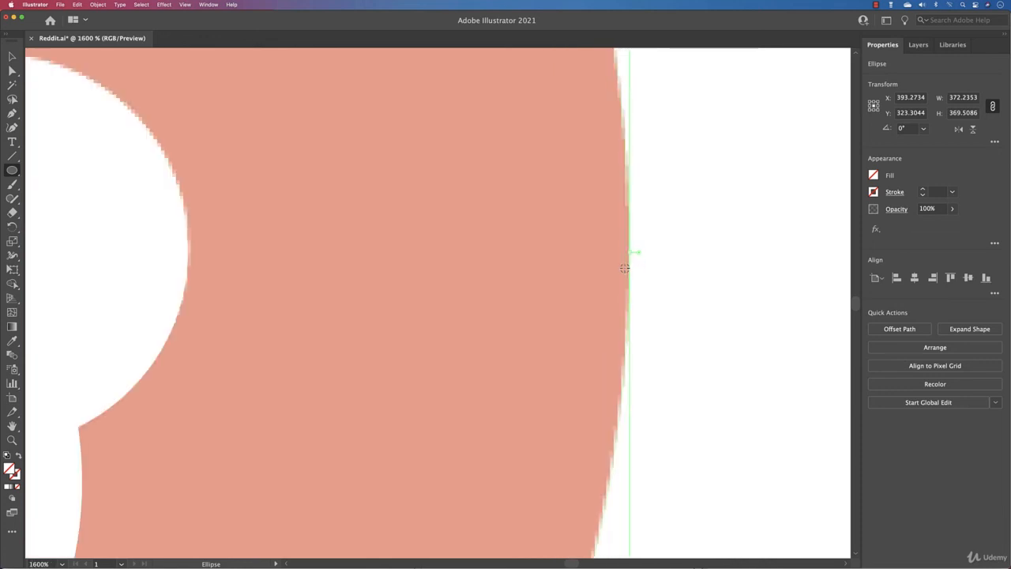
pyautogui.scroll(-5, 626, 267)
pyautogui.moveTo(194, 266); pyautogui.dragTo(564, 286)
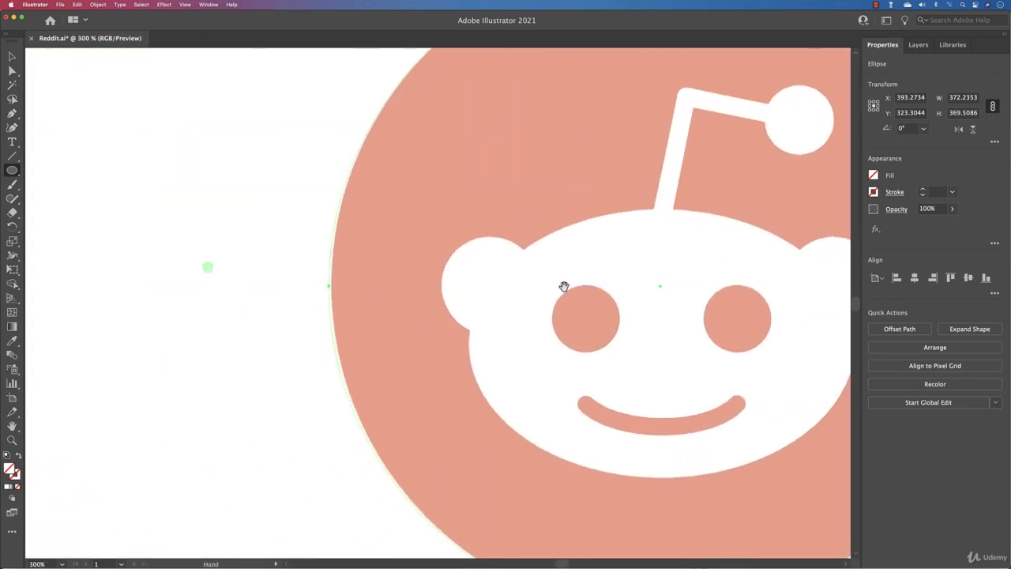
pyautogui.moveTo(329, 286); pyautogui.dragTo(330, 286)
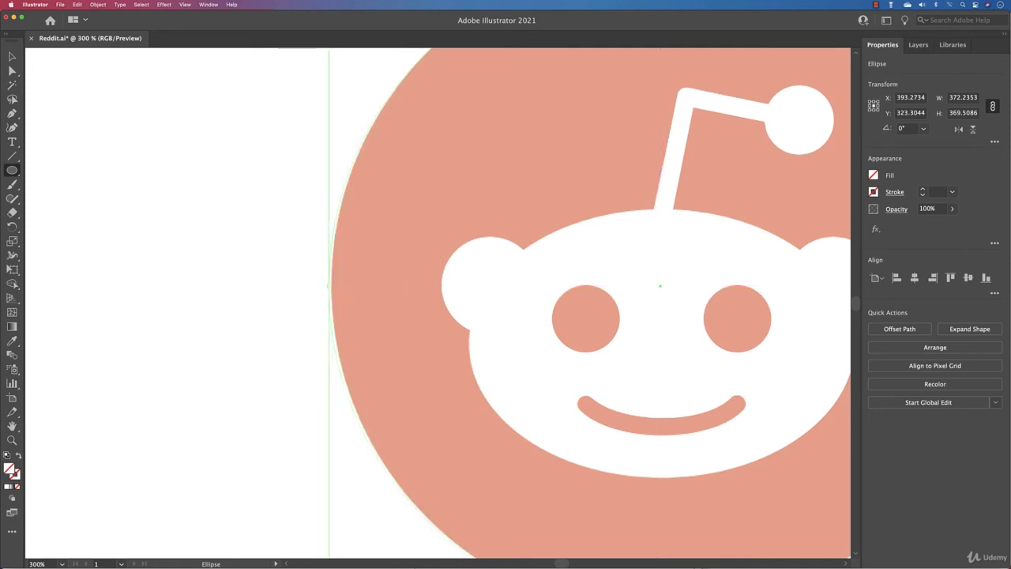
pyautogui.scroll(5, 577, 384)
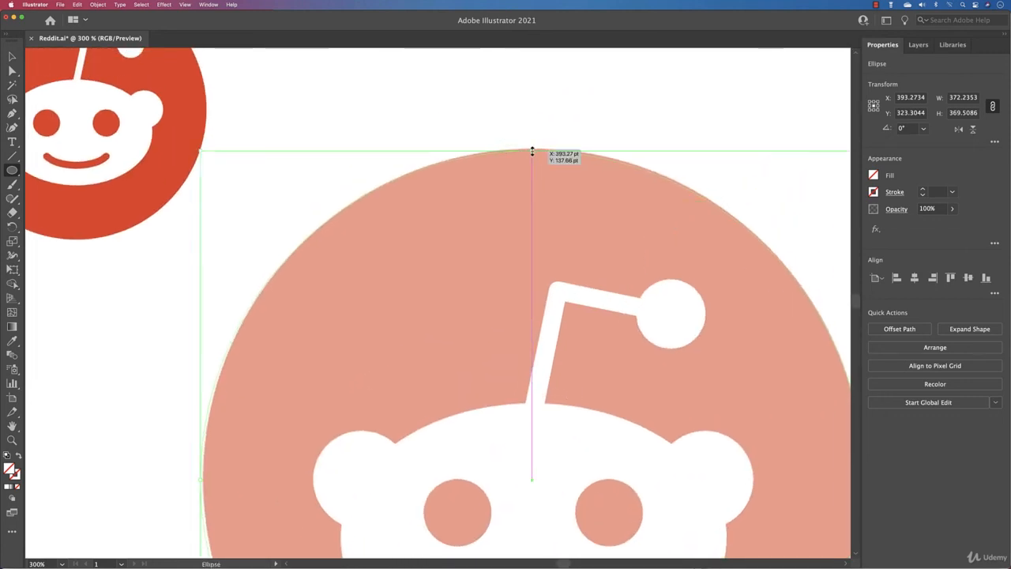
pyautogui.moveTo(531, 150); pyautogui.dragTo(531, 150)
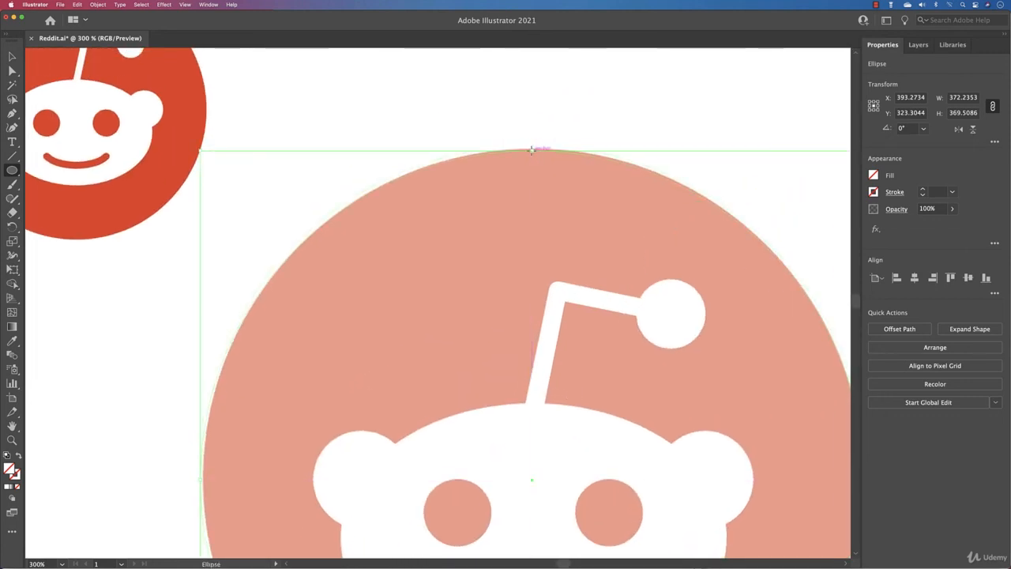
pyautogui.scroll(-6, 551, 195)
pyautogui.scroll(5, 551, 197)
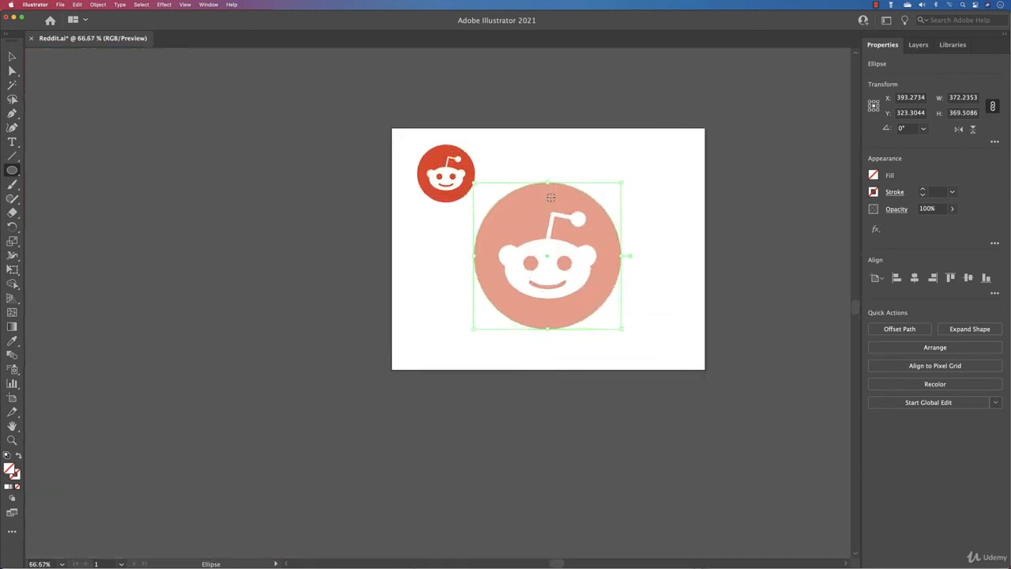
pyautogui.press('space')
pyautogui.moveTo(596, 367); pyautogui.dragTo(508, 250)
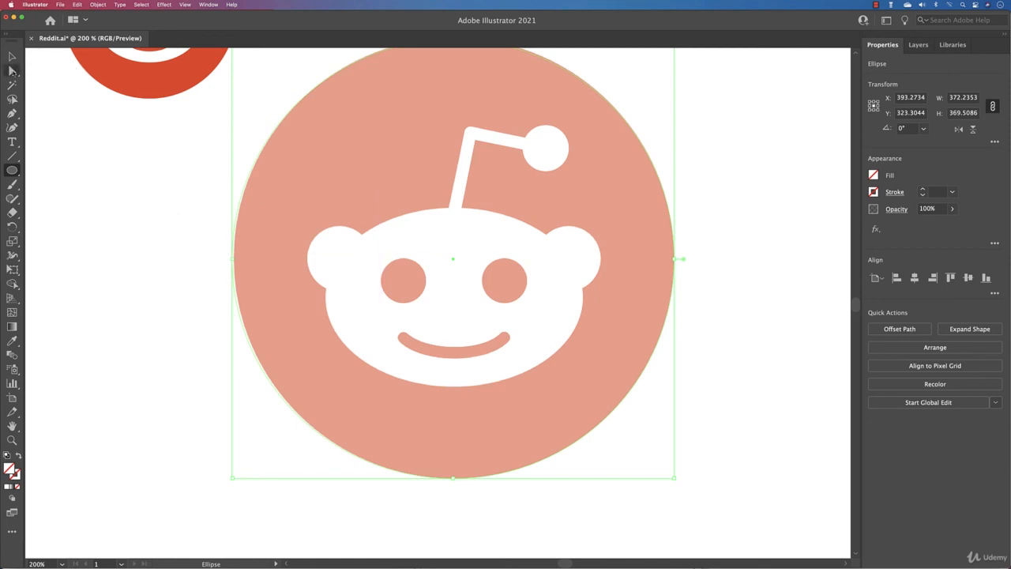
# Fill the large ellipse with the orange-red sampled from the small logo, send it to the back, and clear the selection
pyautogui.click(12, 341)
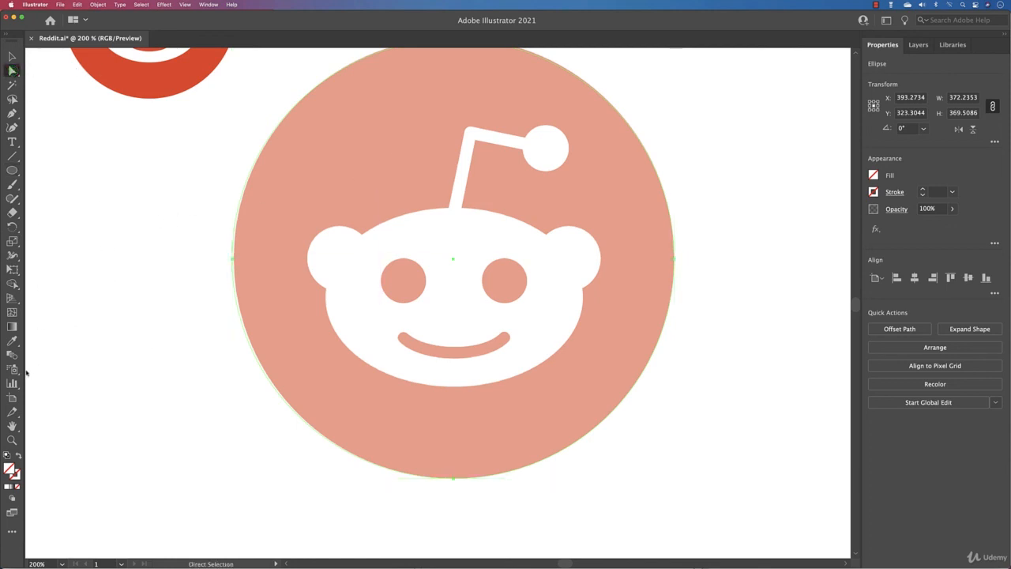
pyautogui.click(155, 75)
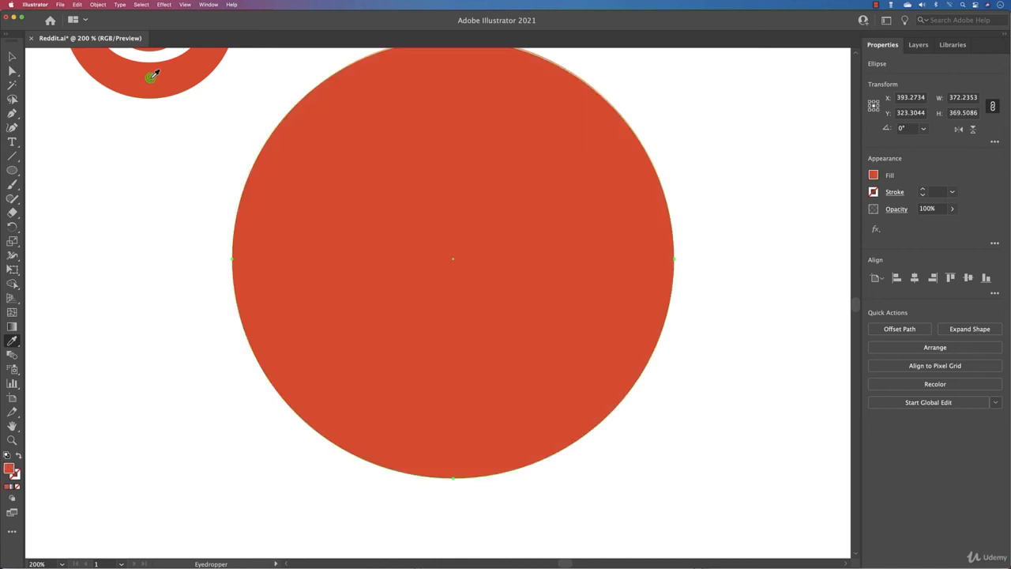
pyautogui.click(952, 350)
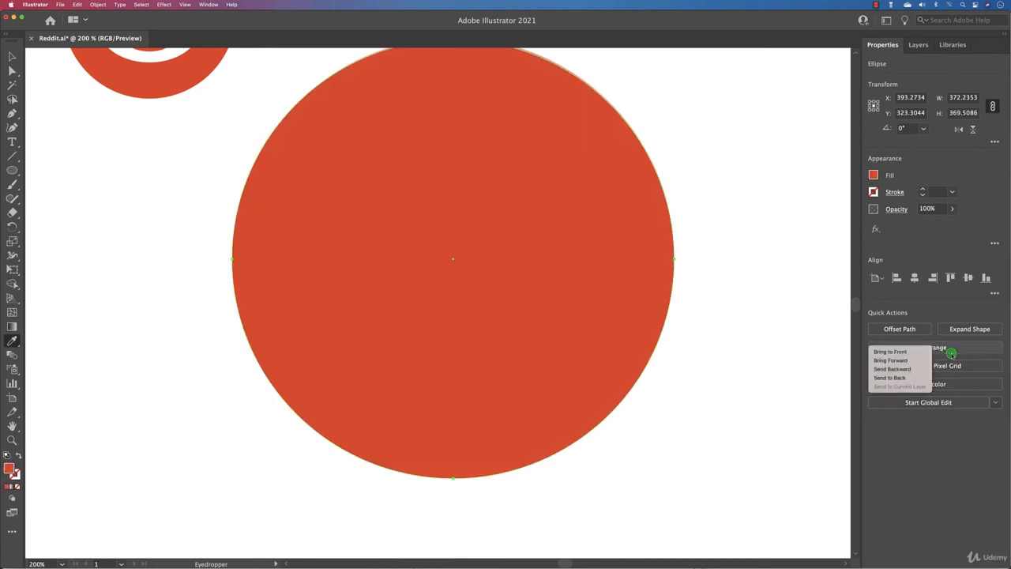
pyautogui.click(913, 379)
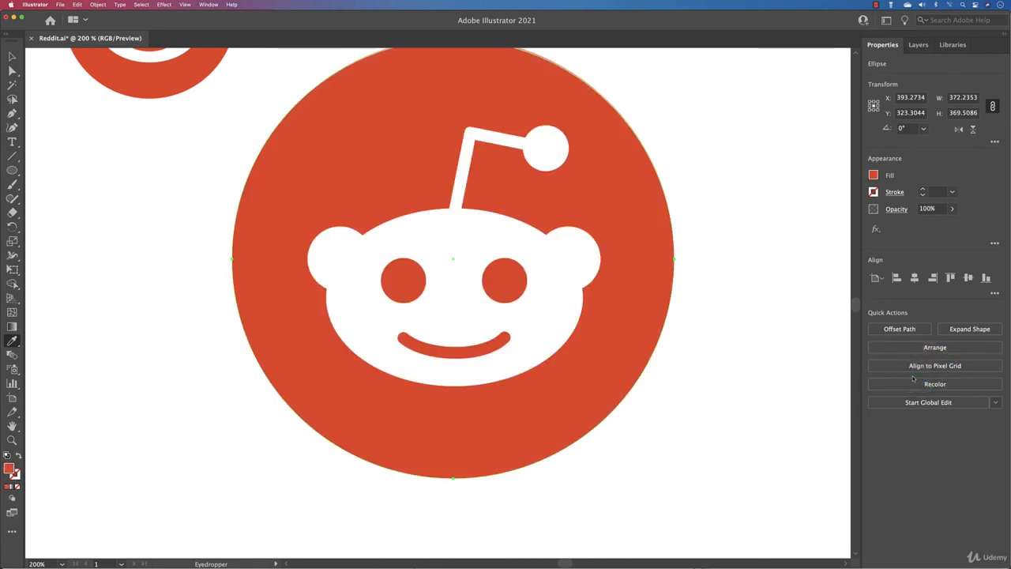
pyautogui.press('v')
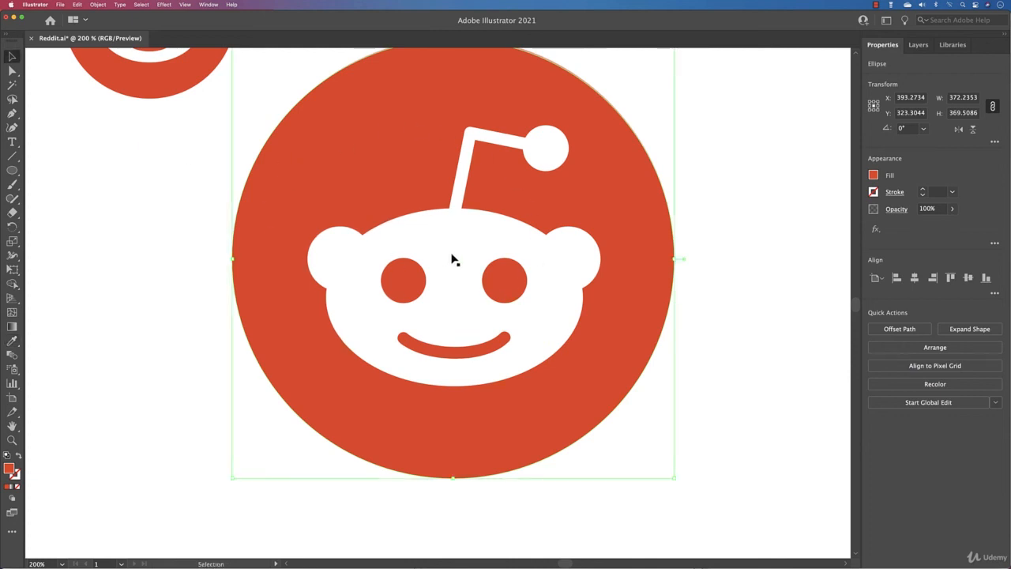
pyautogui.moveTo(452, 255); pyautogui.dragTo(450, 300)
pyautogui.press('a')
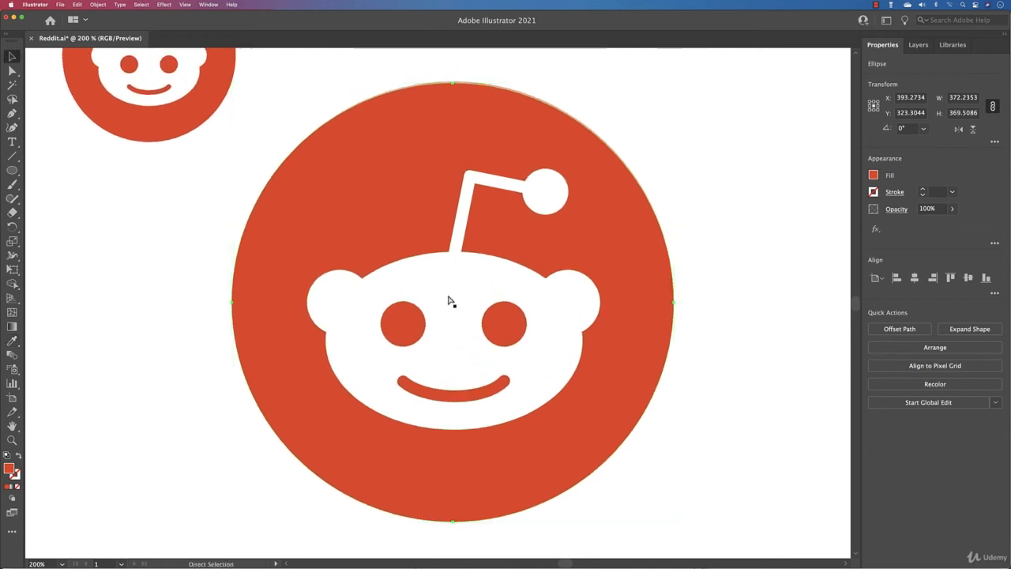
pyautogui.scroll(-3, 448, 300)
pyautogui.press('v')
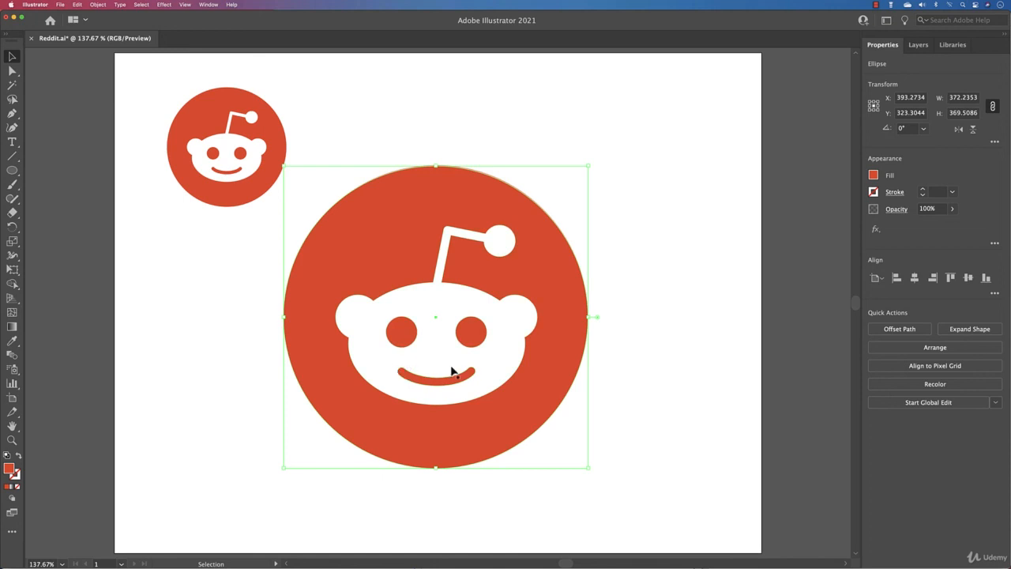
pyautogui.click(656, 363)
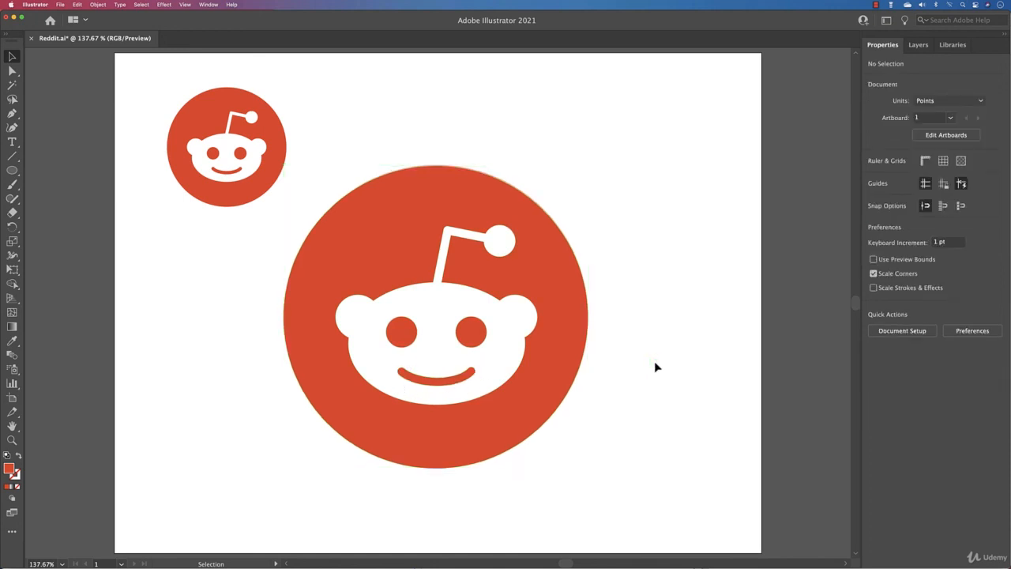